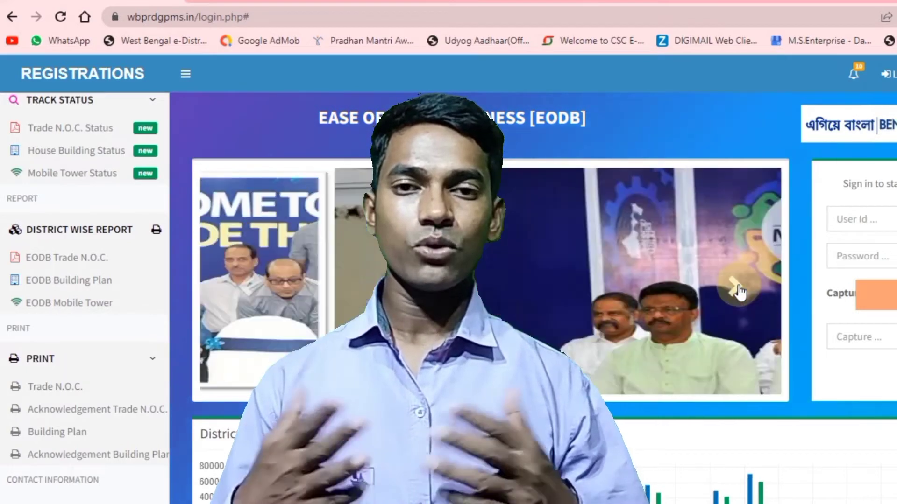
scroll(56, 373, up, 5)
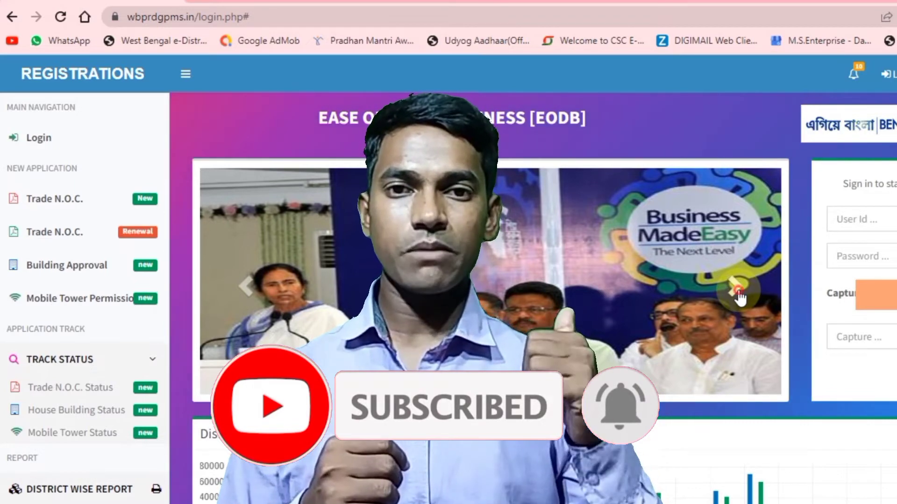
click(739, 297)
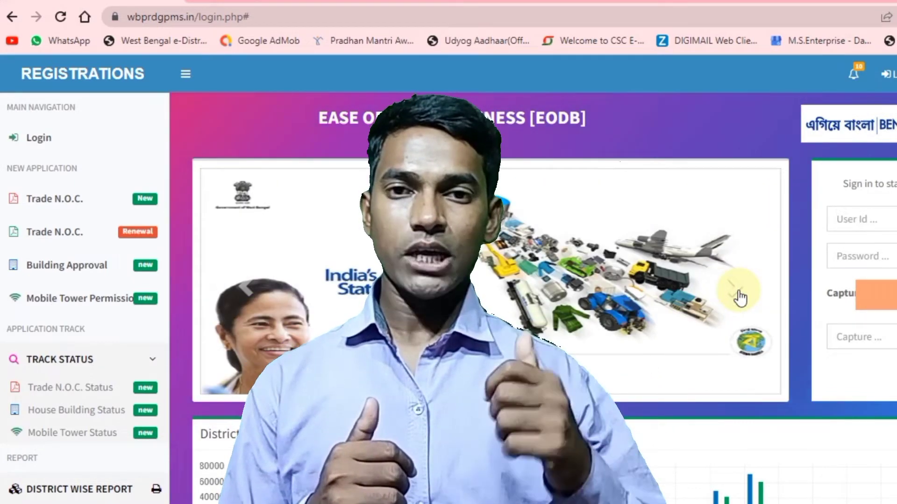
click(739, 297)
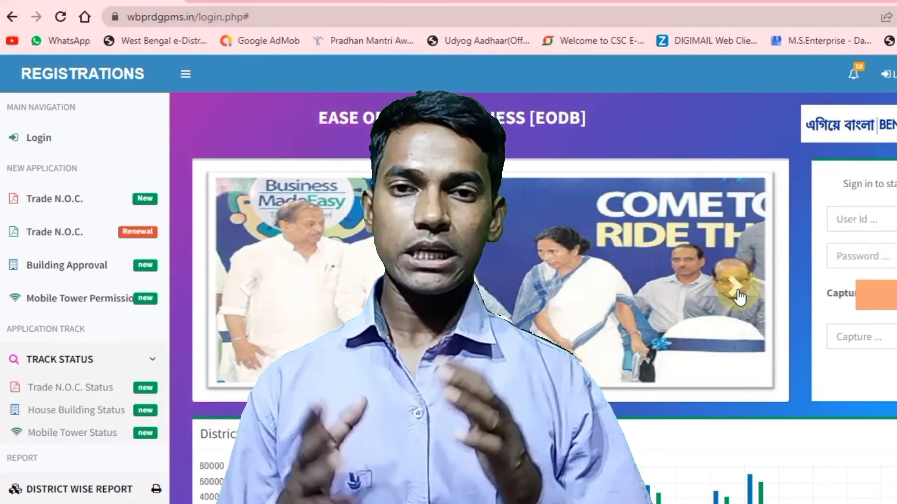
click(739, 296)
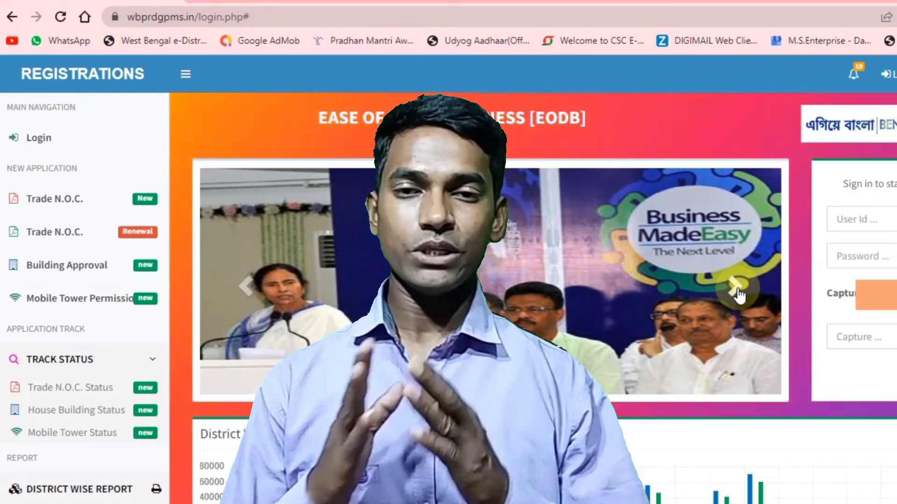
click(736, 287)
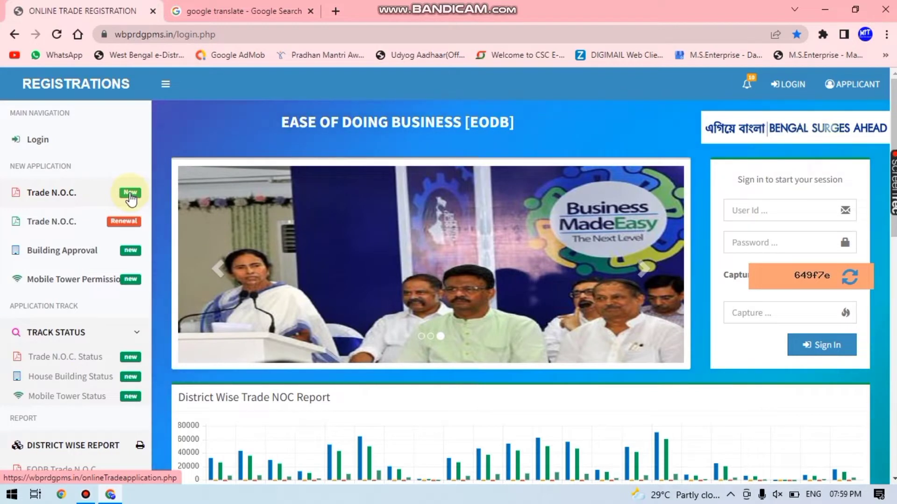
Start a new Trade N.O.C. application for district BIRBHUM, block NALHATI-II, gram panchayat BARA-II
click(131, 193)
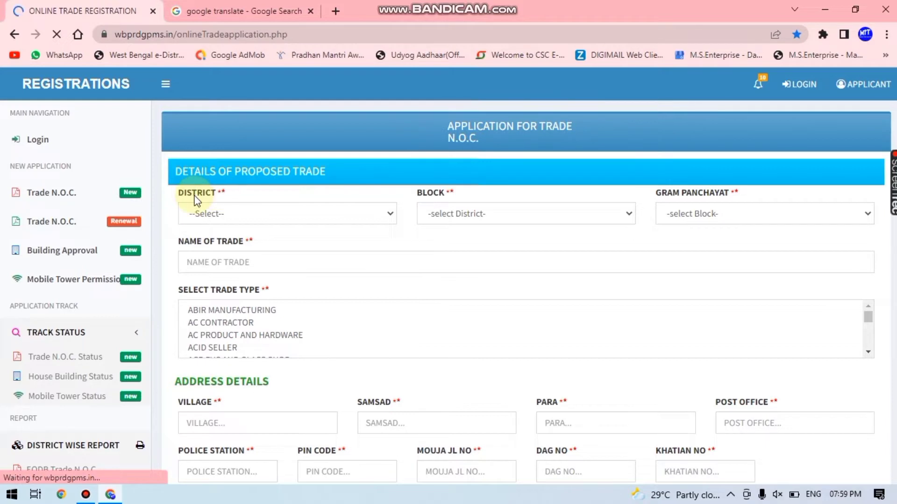
click(199, 214)
click(214, 262)
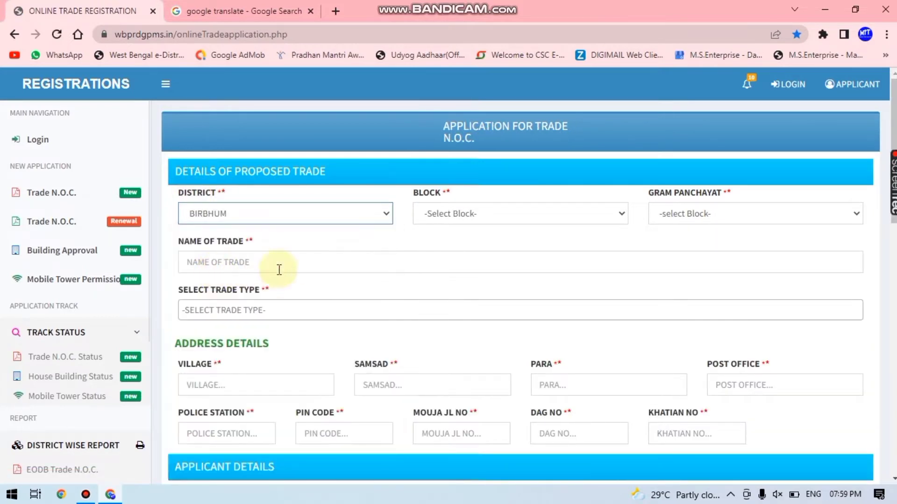
click(435, 213)
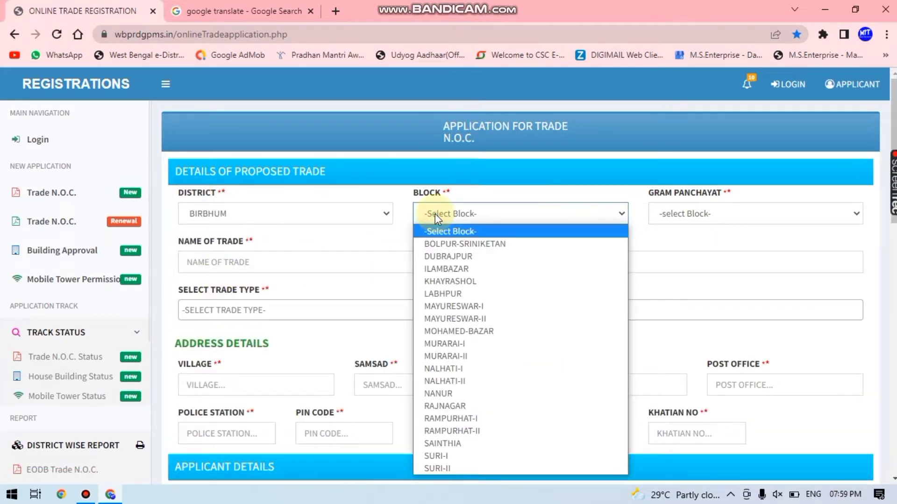
click(445, 381)
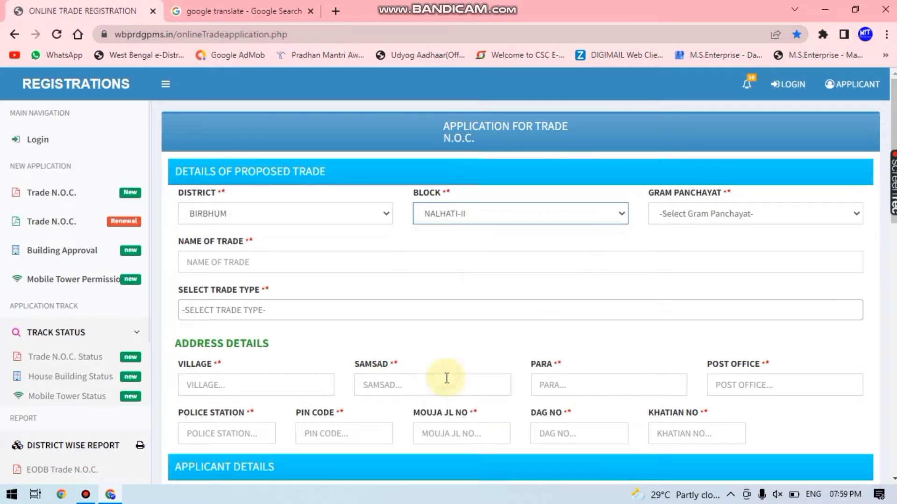
click(675, 211)
click(685, 256)
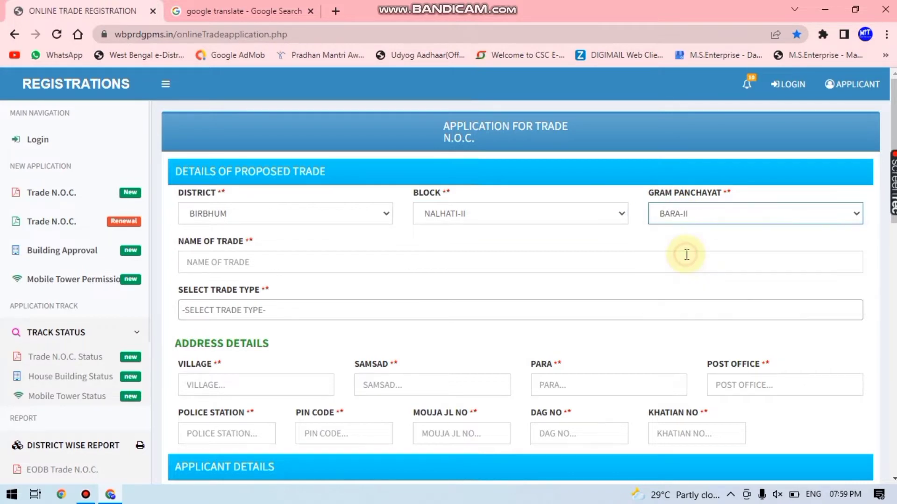
click(214, 259)
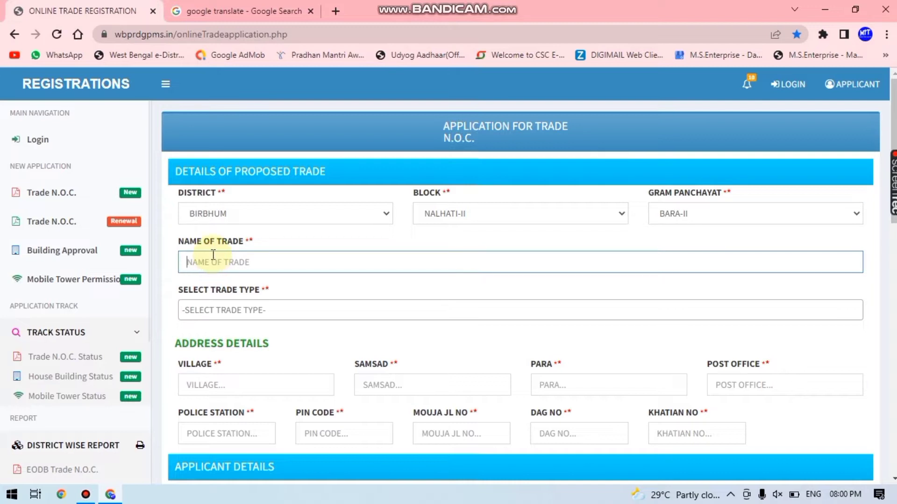
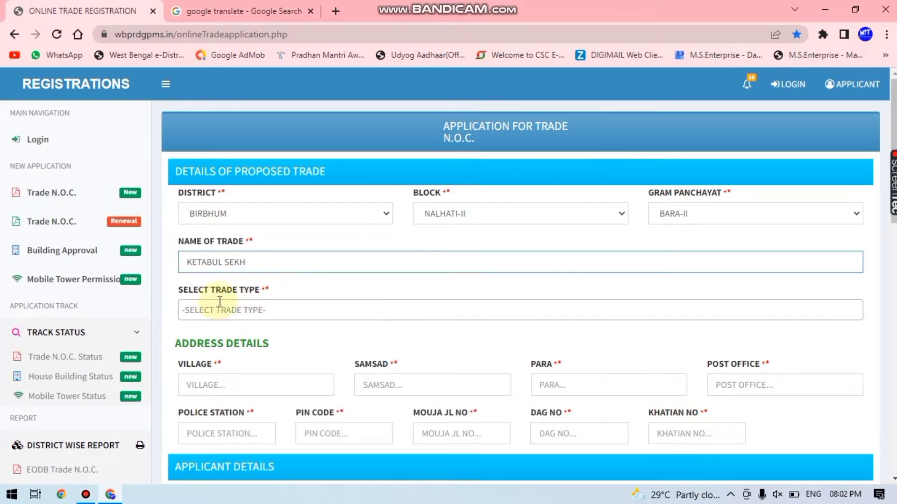
Enter the trader's name in the Name of Trade field
click(241, 310)
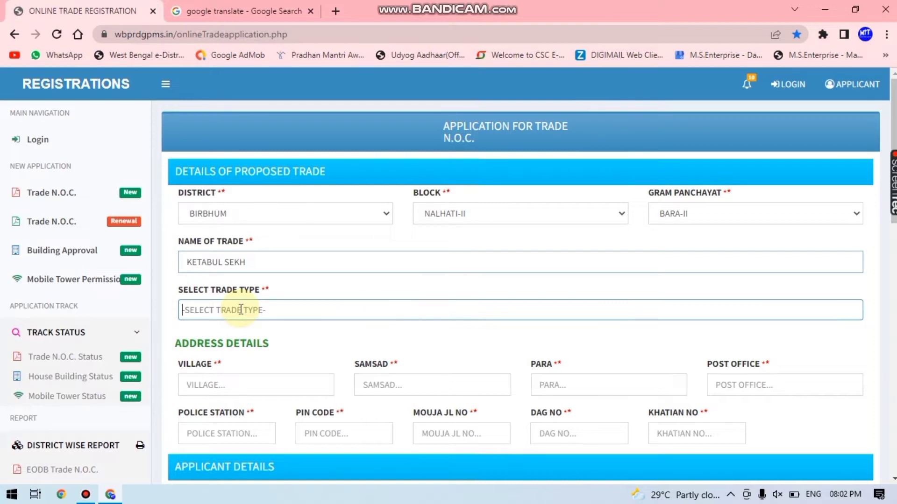
click(241, 310)
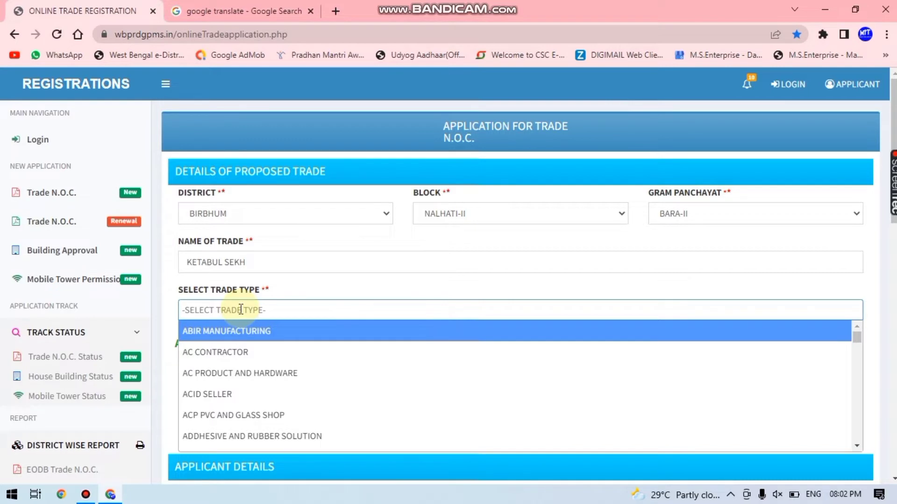
Filter the trade types with 'ele' and select ELECTRICAL AND MECHANICAL CONTRACTOR
text(ele)
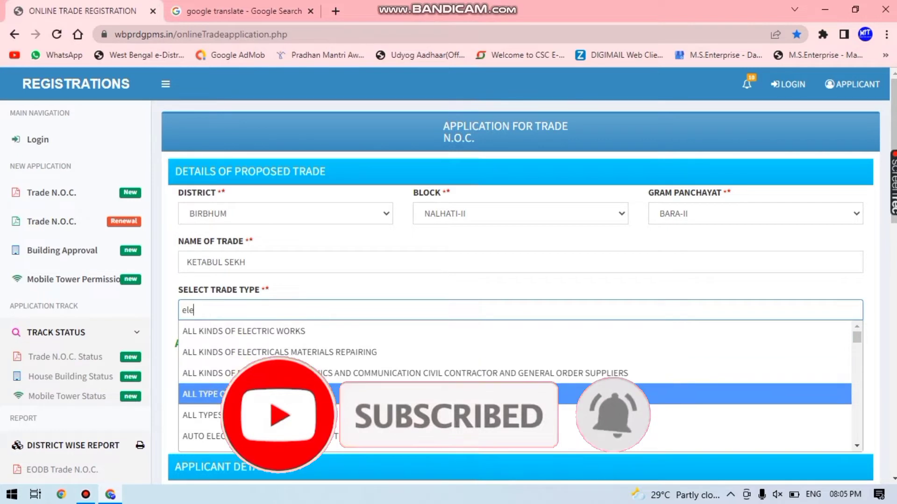
scroll(443, 392, down, 1)
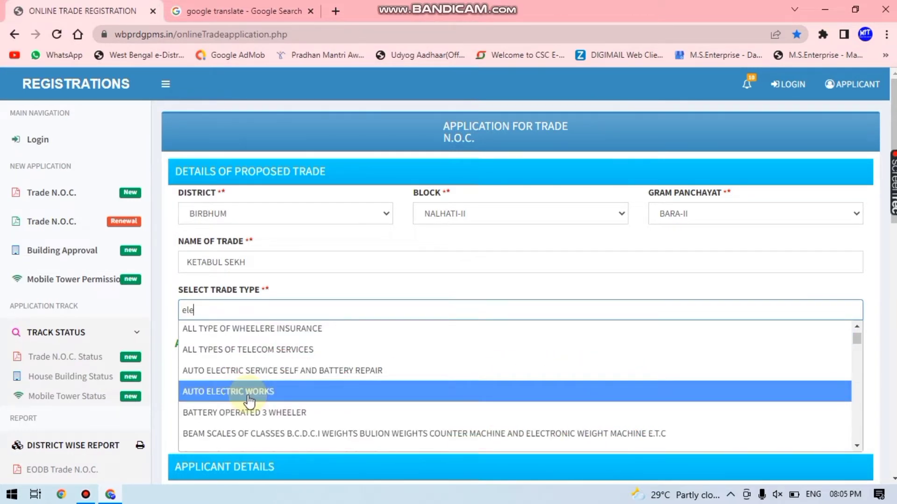
scroll(253, 414, down, 1)
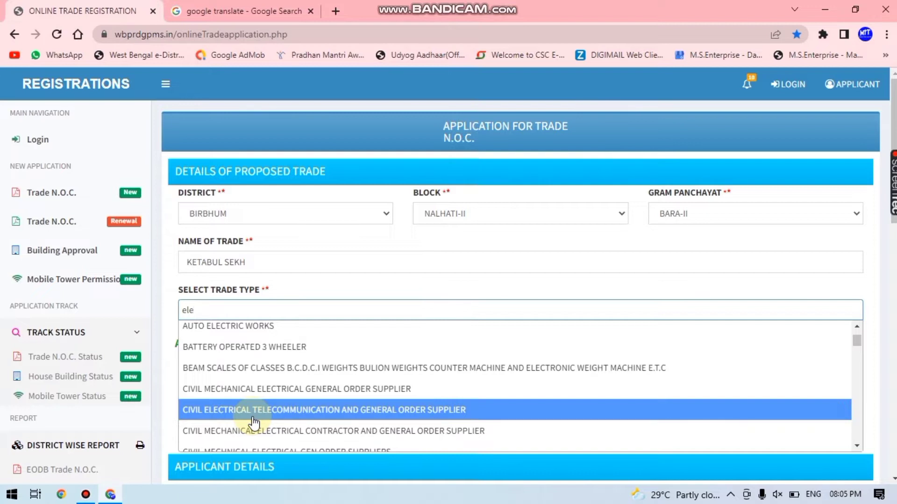
scroll(254, 423, down, 3)
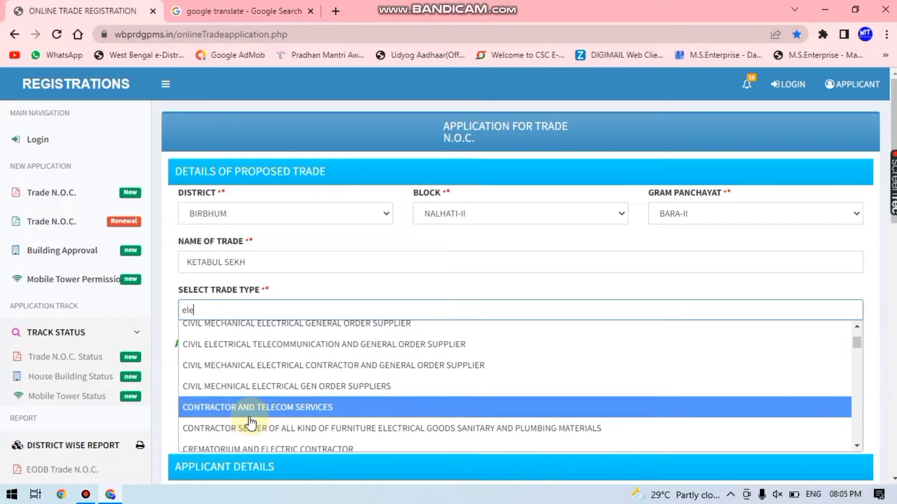
scroll(251, 422, down, 3)
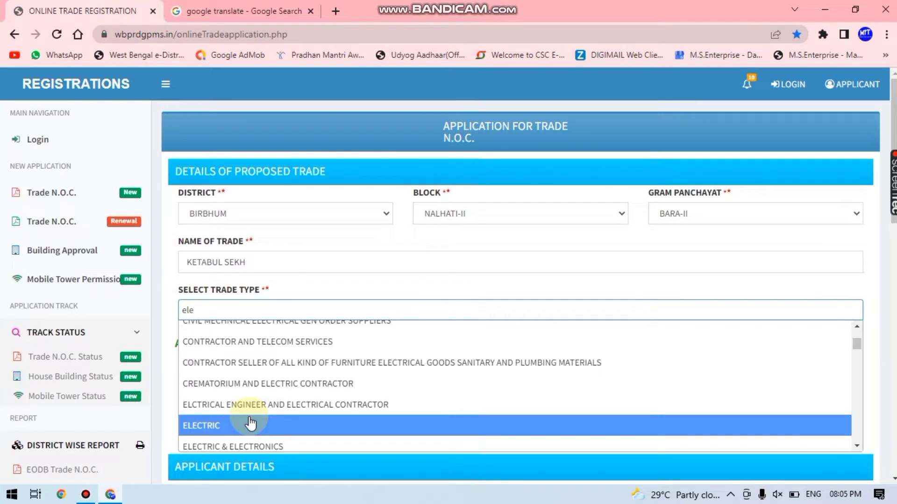
scroll(250, 424, down, 1)
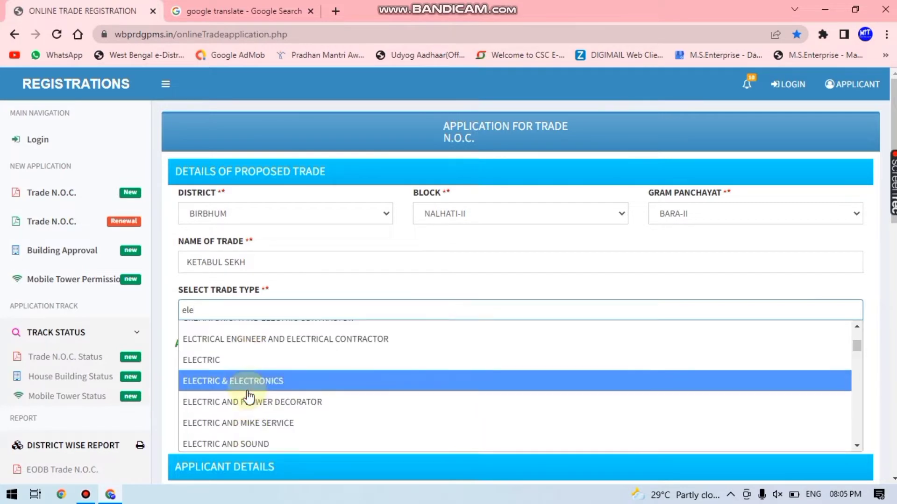
scroll(246, 412, down, 3)
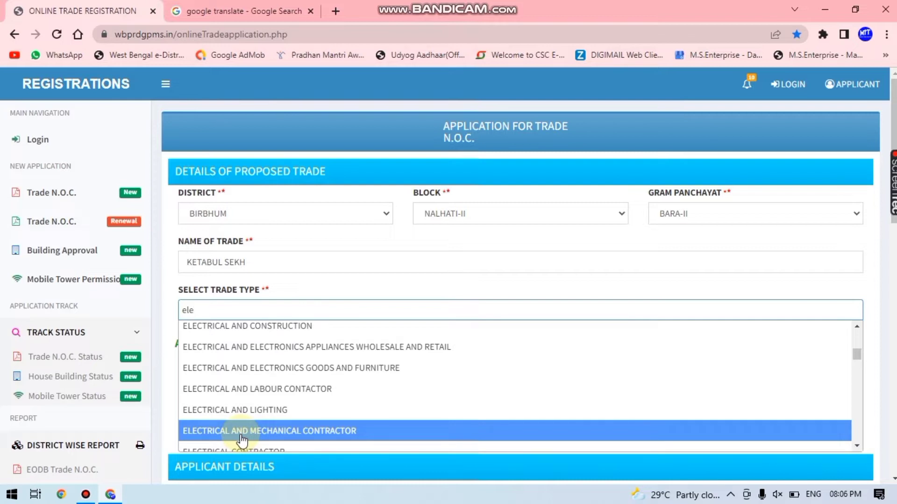
click(240, 432)
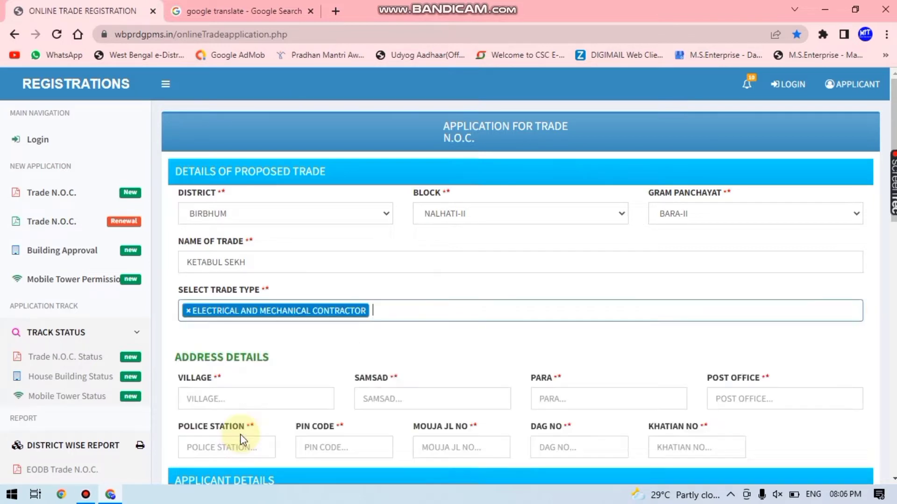
click(400, 312)
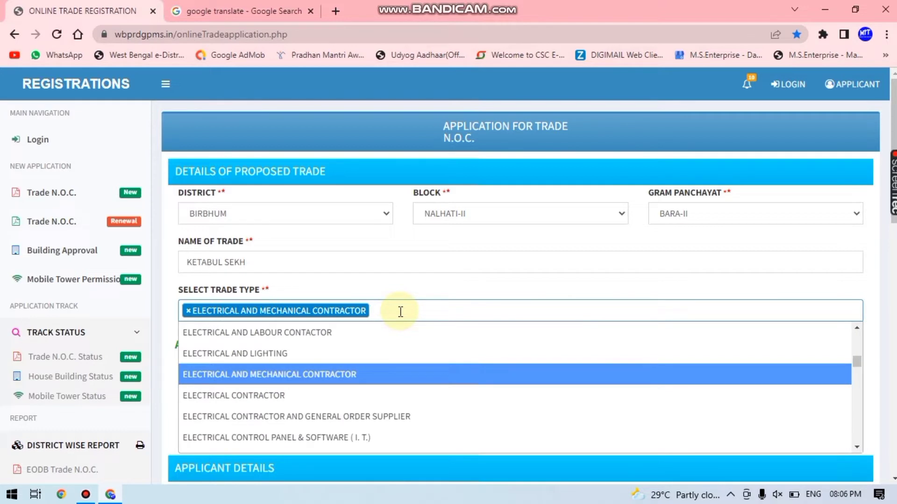
Add ELECTRICAL CONTRACTOR as a second trade type and close the trade type list
click(300, 397)
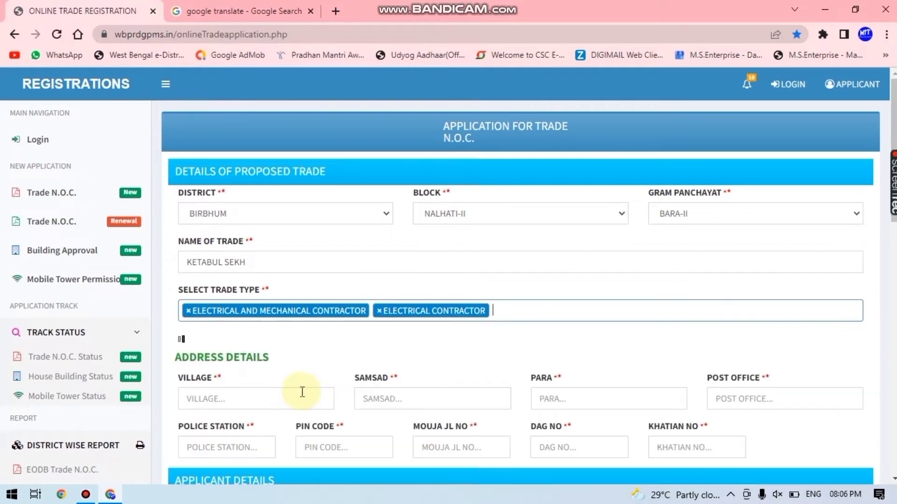
click(501, 311)
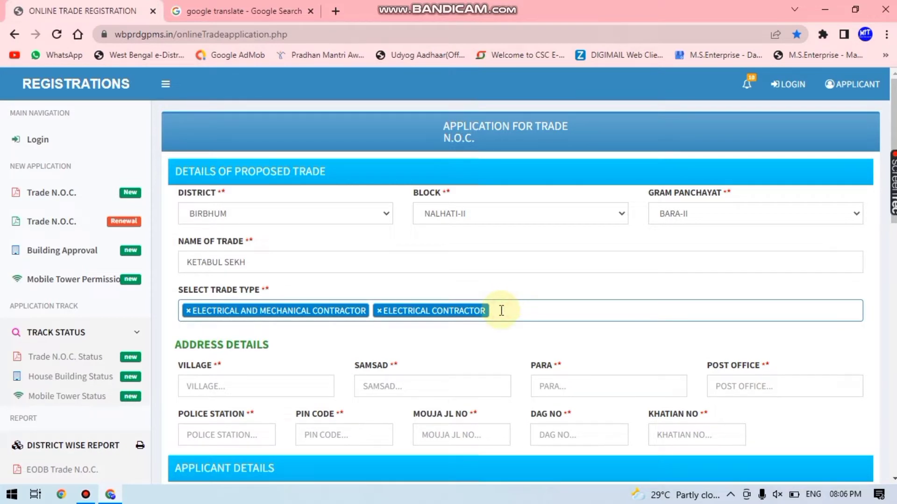
click(501, 310)
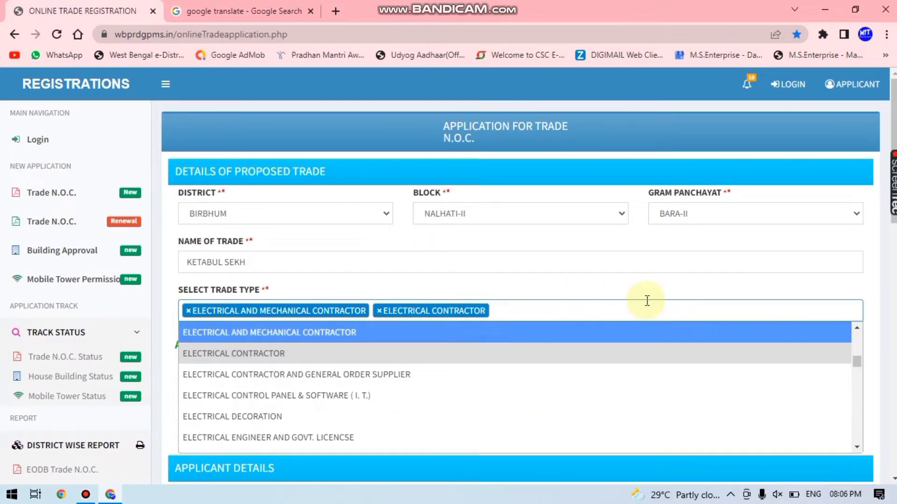
click(869, 297)
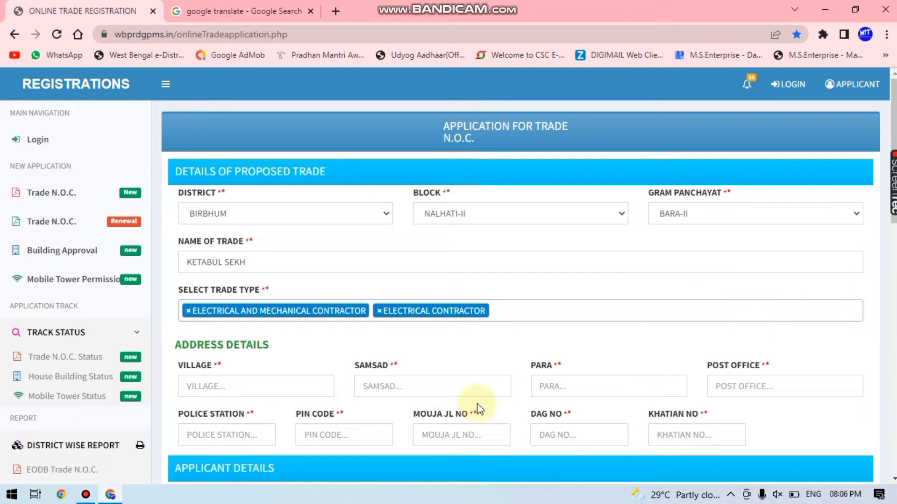
click(222, 386)
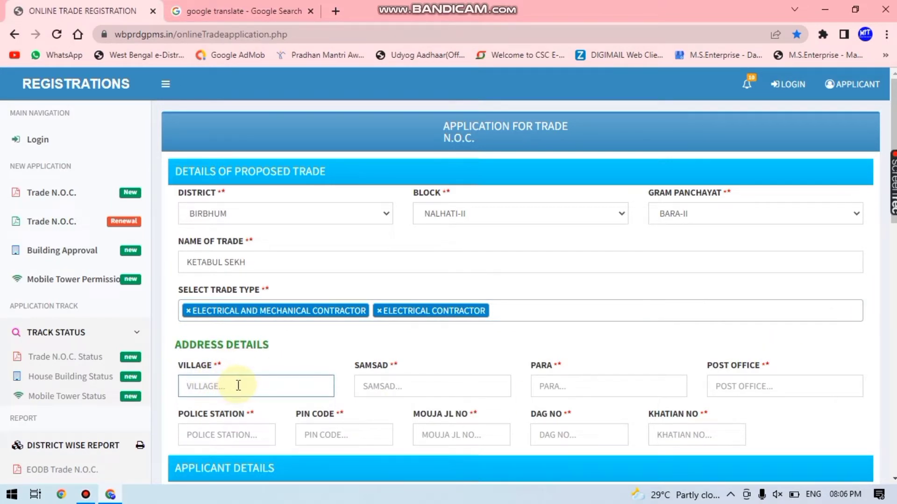
Fill in the premises village, samsad, para, post office, police station and PIN code
click(393, 387)
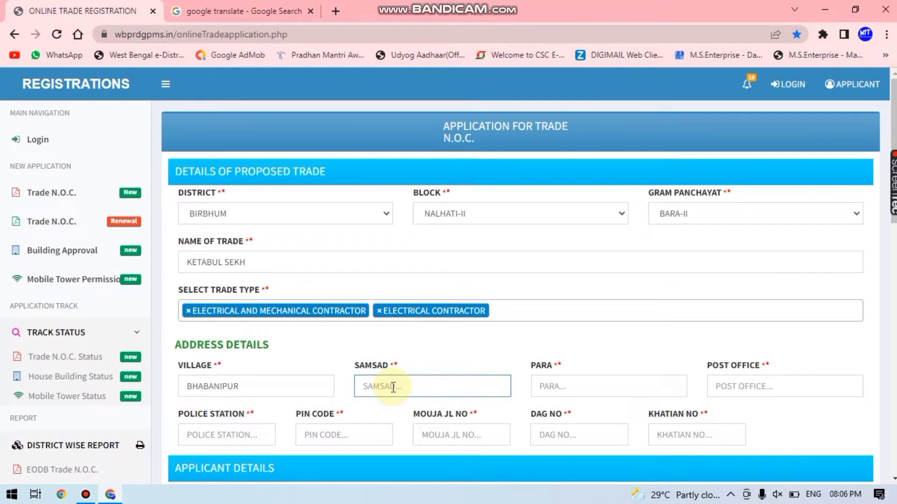
text(SIX)
click(544, 388)
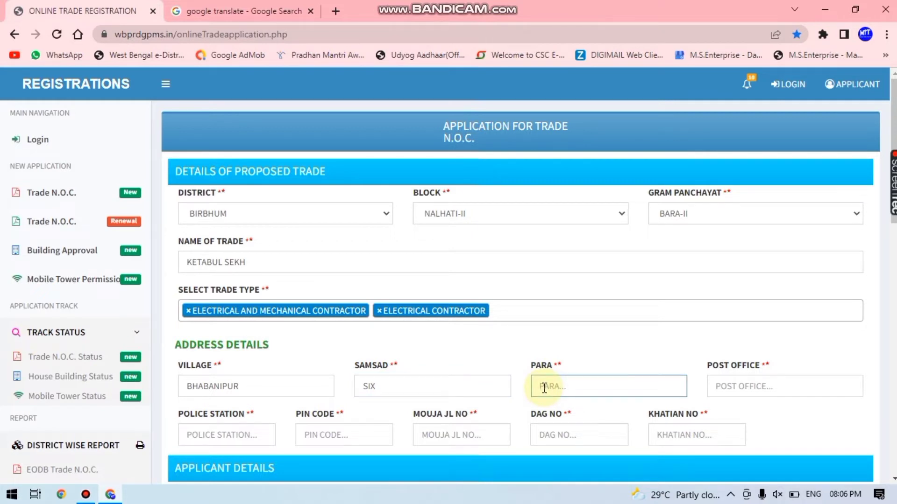
click(711, 387)
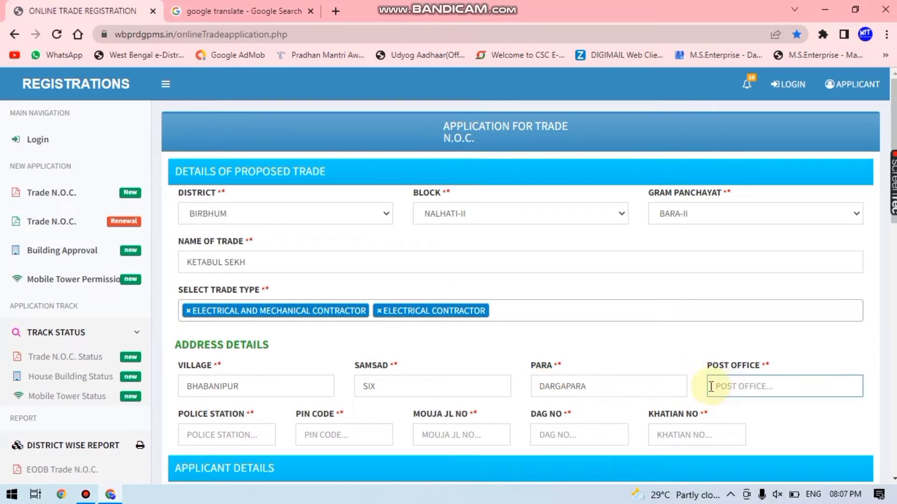
text(A)
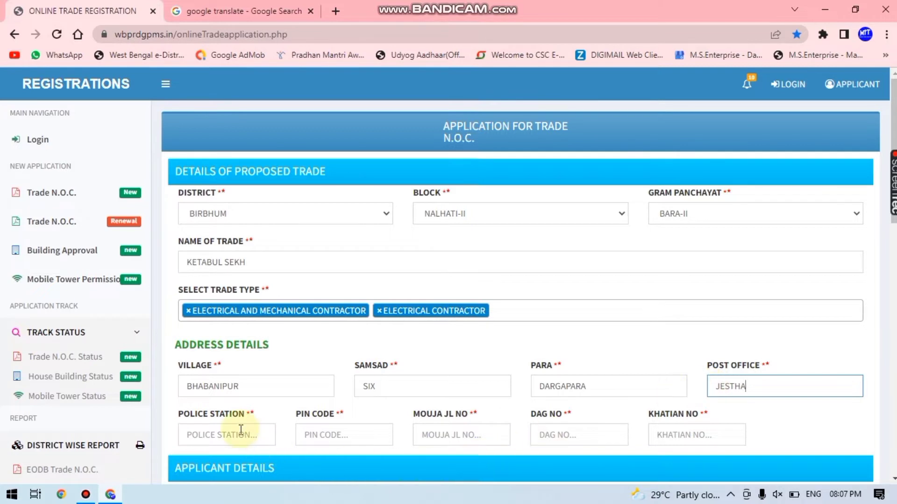
click(241, 434)
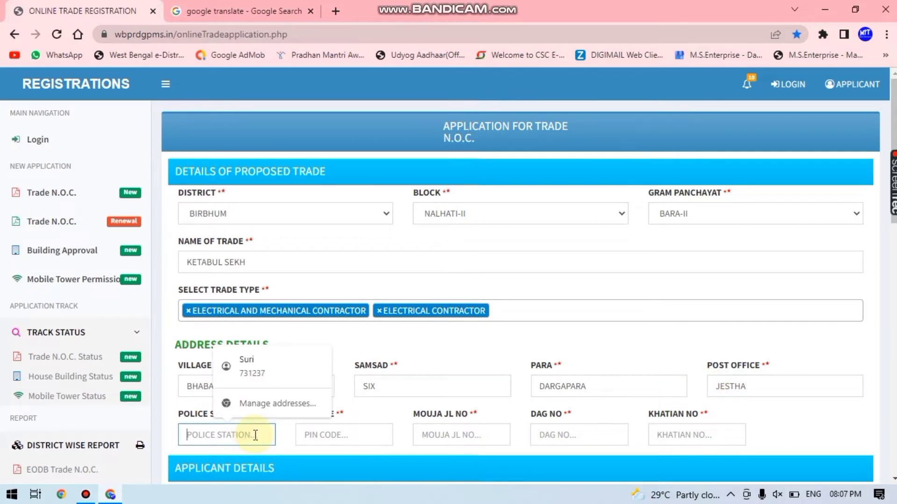
text(NALHATI)
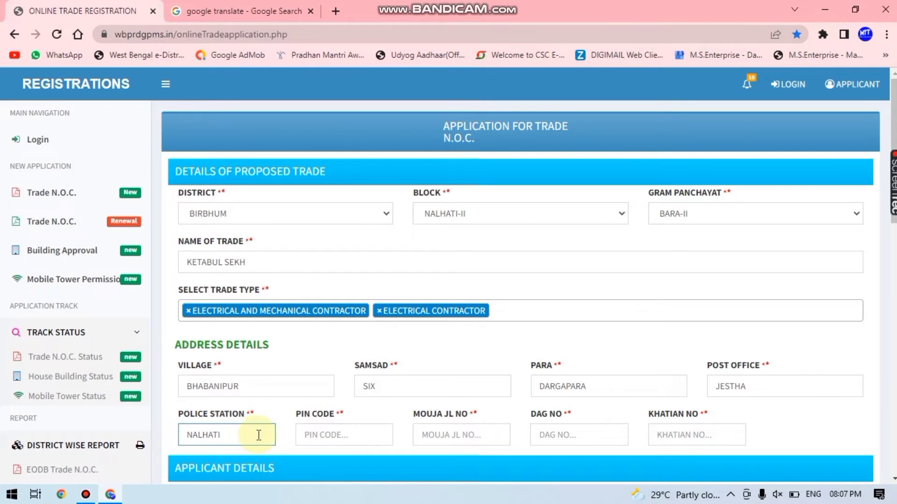
click(321, 436)
text(731237)
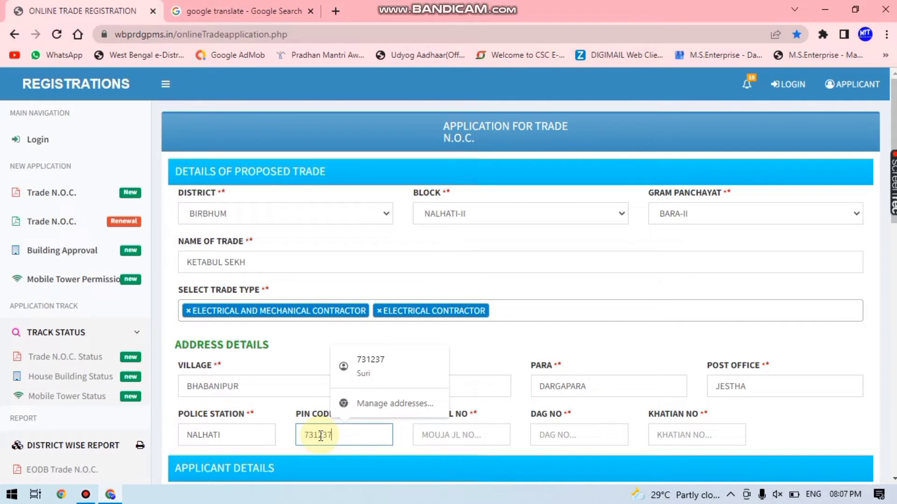
Enter Mouja JL number 106 along with the plot's dag and khatian numbers
click(440, 435)
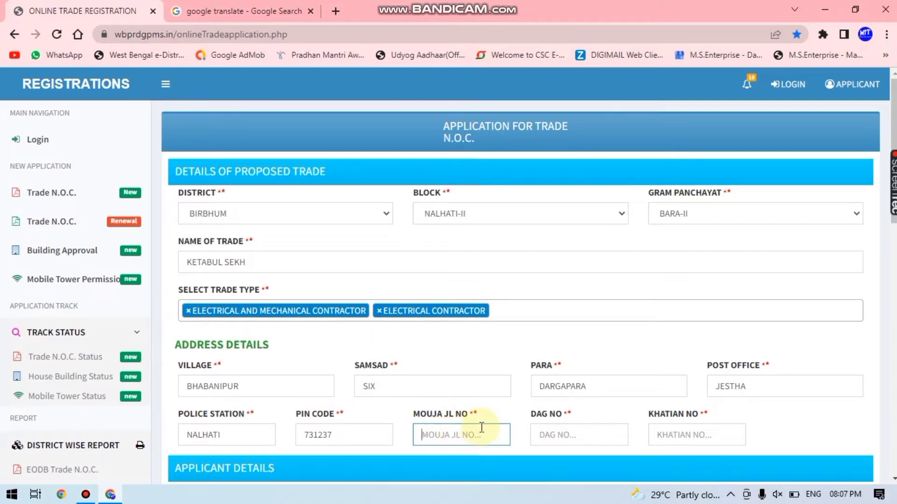
scroll(481, 425, down, 1)
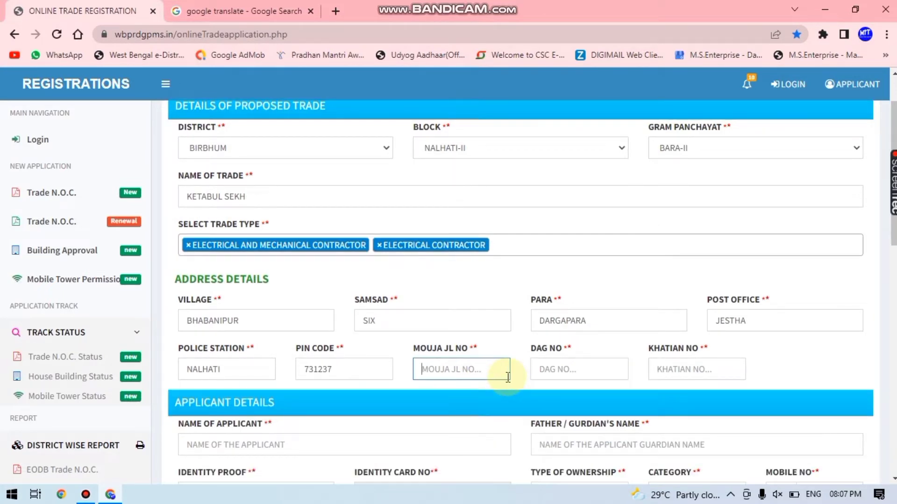
text(106)
click(546, 368)
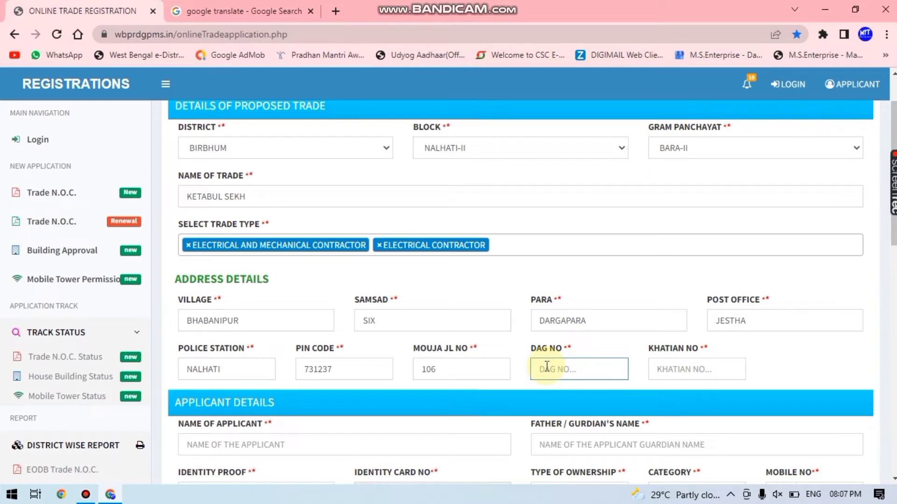
text(6251)
click(657, 369)
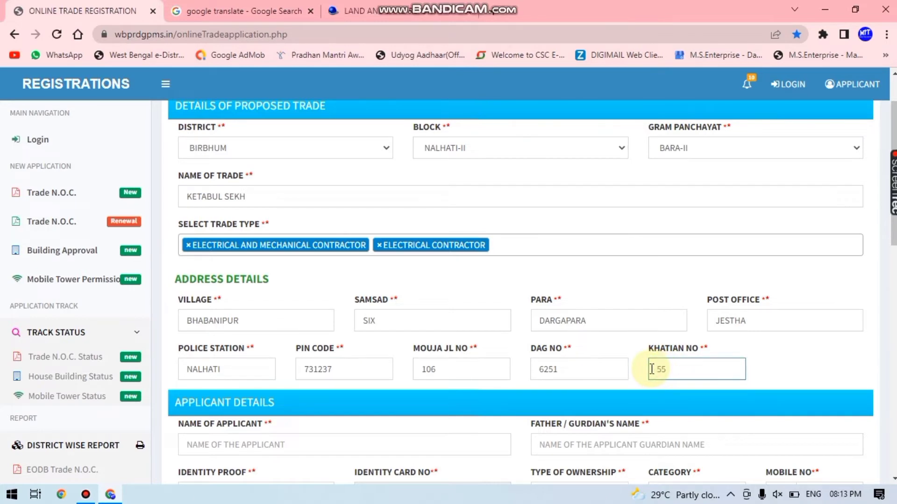
text(24)
scroll(600, 386, down, 1)
scroll(600, 386, down, 2)
Enter the applicant's name and the father's/guardian's name under Applicant Details
click(219, 313)
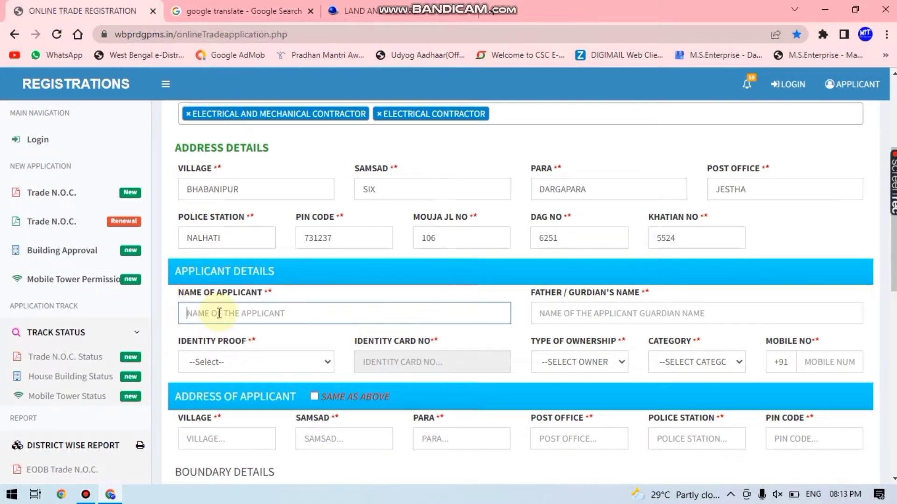
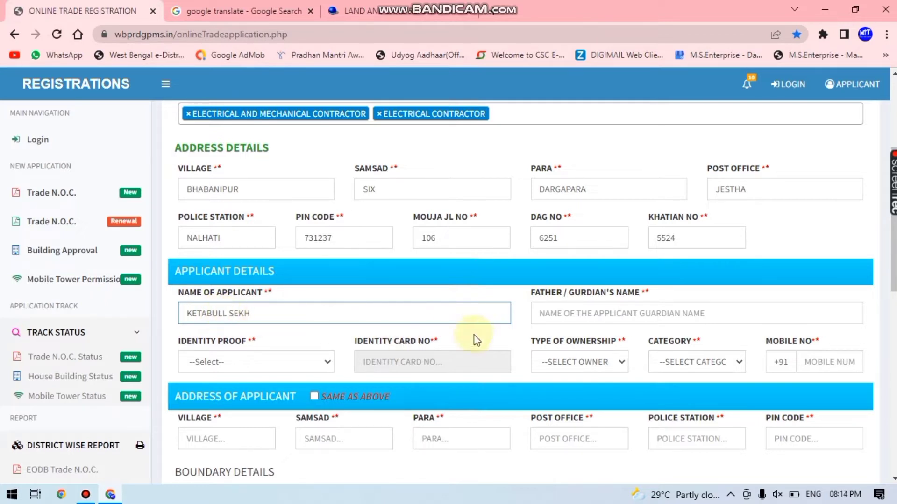
click(554, 312)
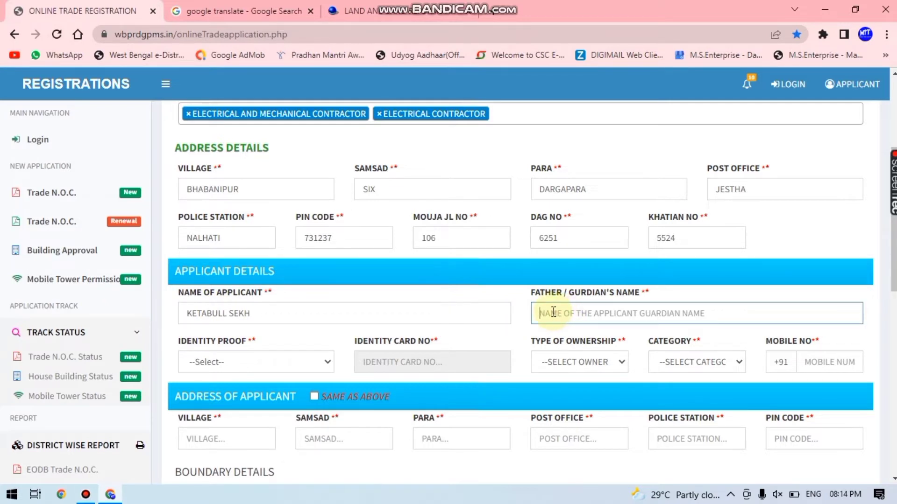
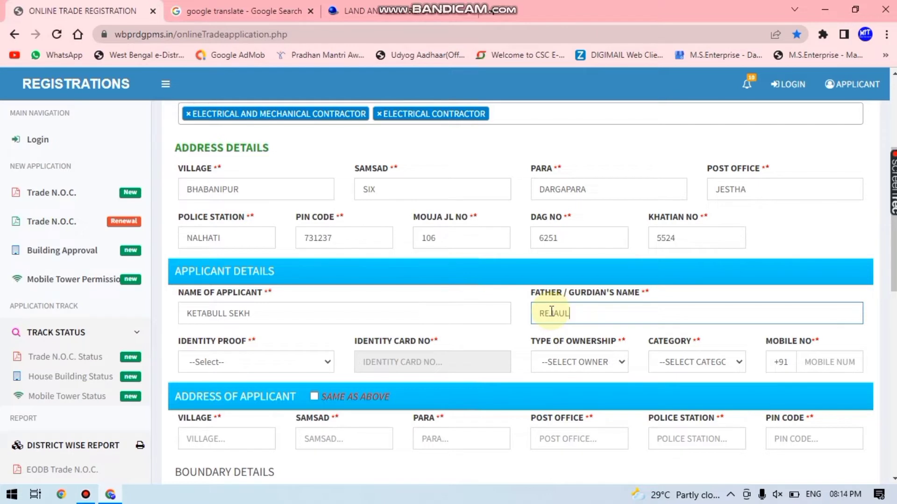
Choose PAN as the identity proof and enter the applicant's PAN number
click(308, 366)
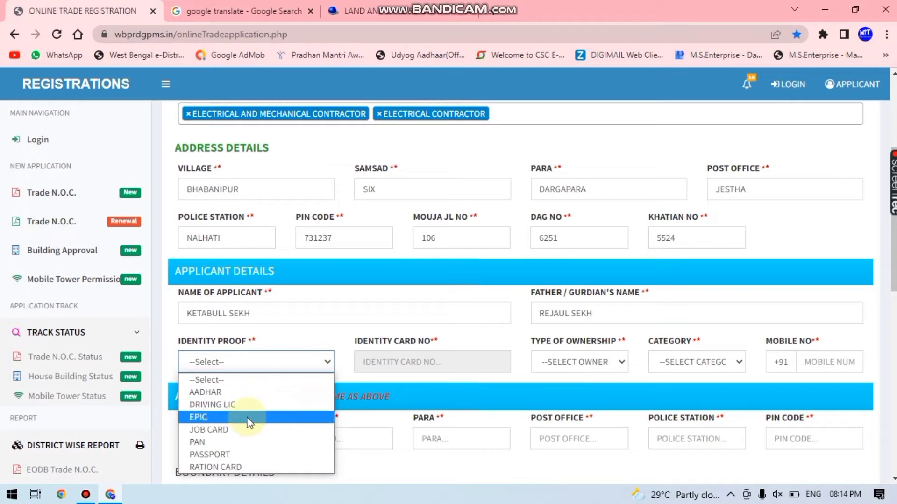
click(240, 443)
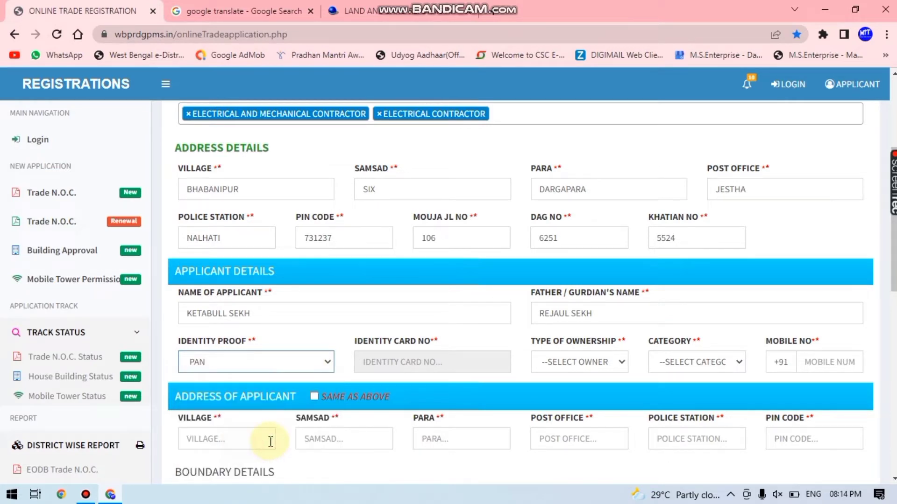
click(401, 357)
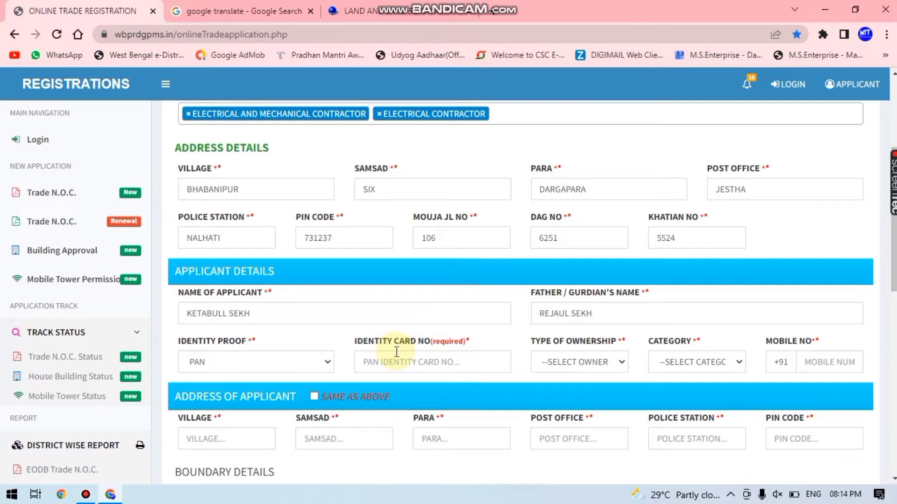
click(398, 362)
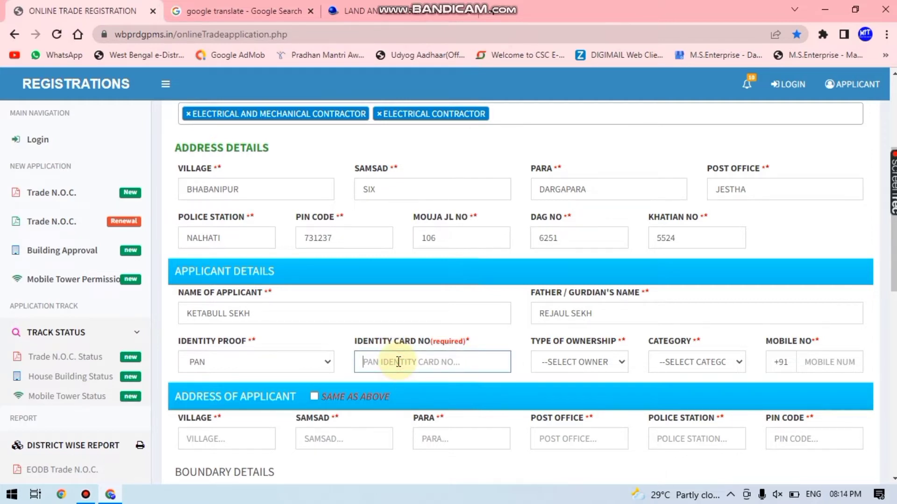
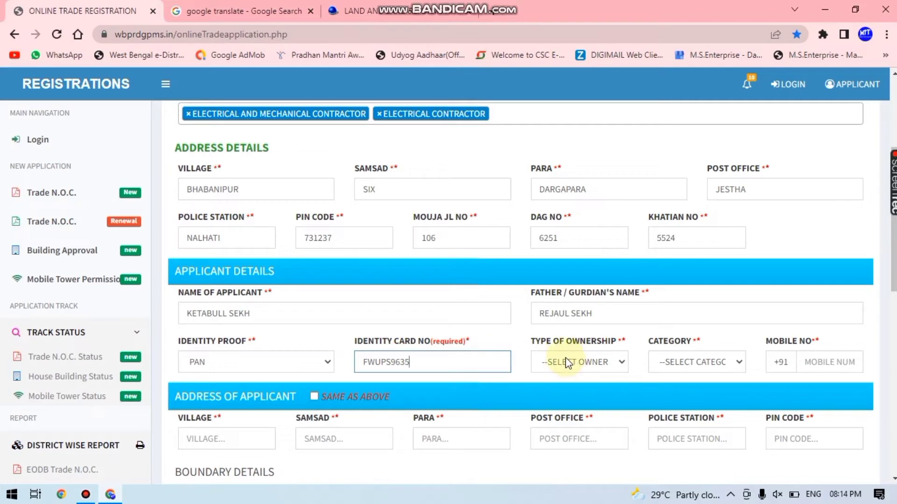
Set ownership to PERSONAL and category to GP CITIZEN, add the mobile number, and tick Same as above
click(569, 364)
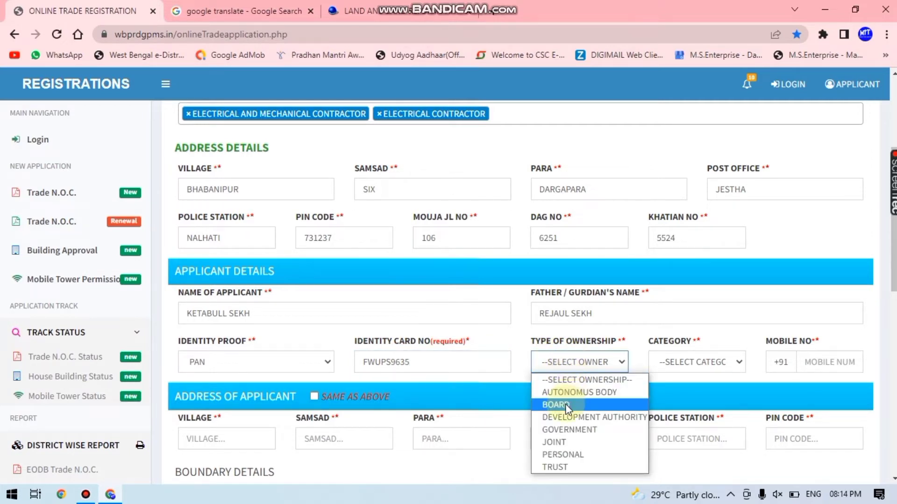
click(563, 455)
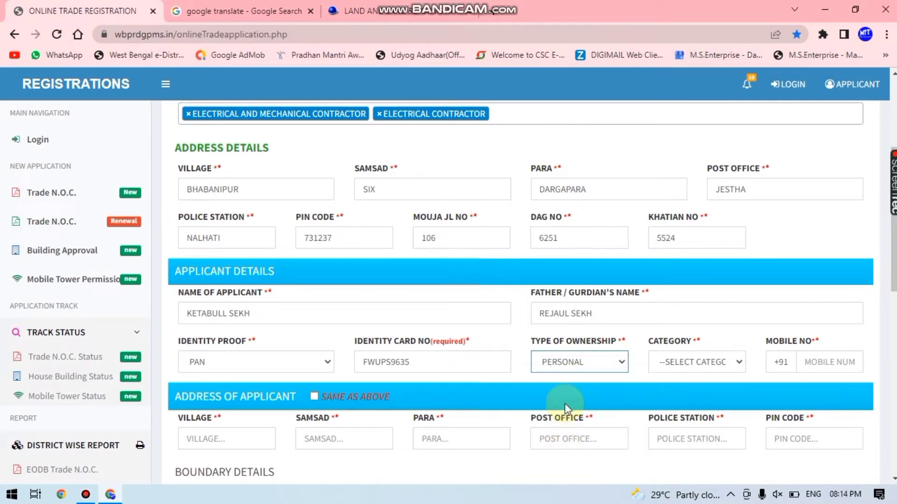
click(691, 366)
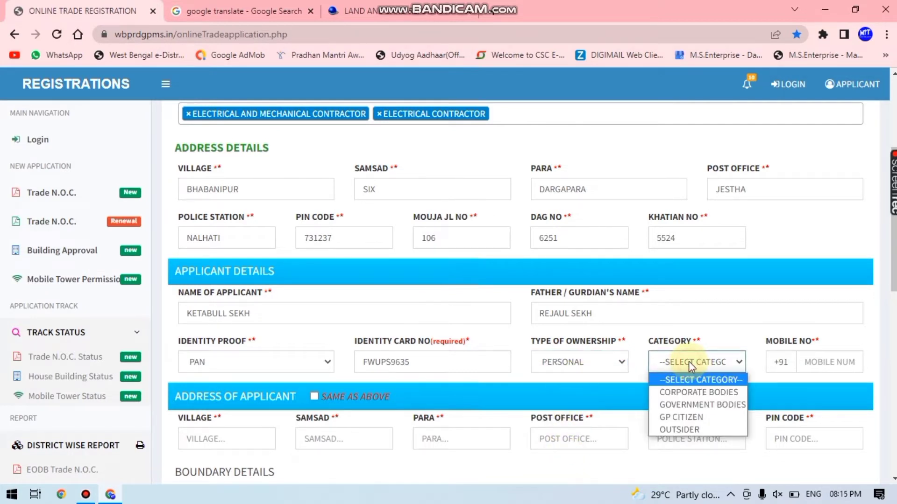
click(677, 419)
click(820, 357)
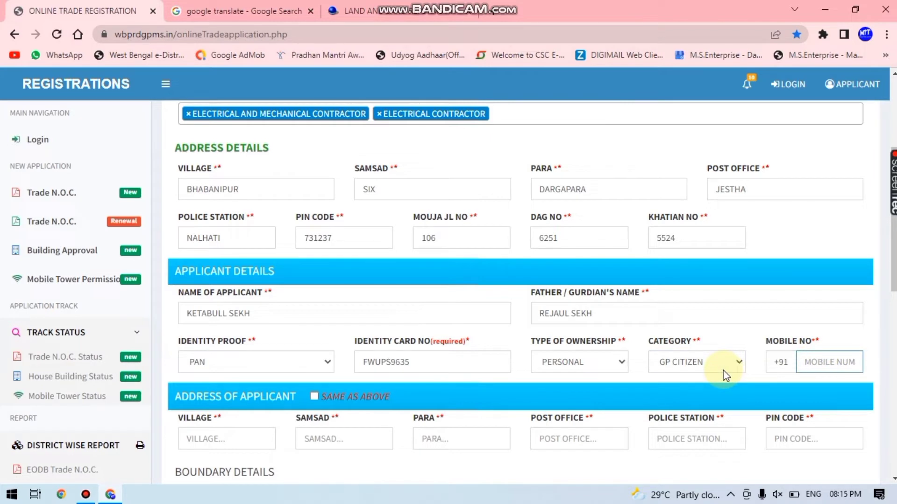
scroll(422, 373, down, 1)
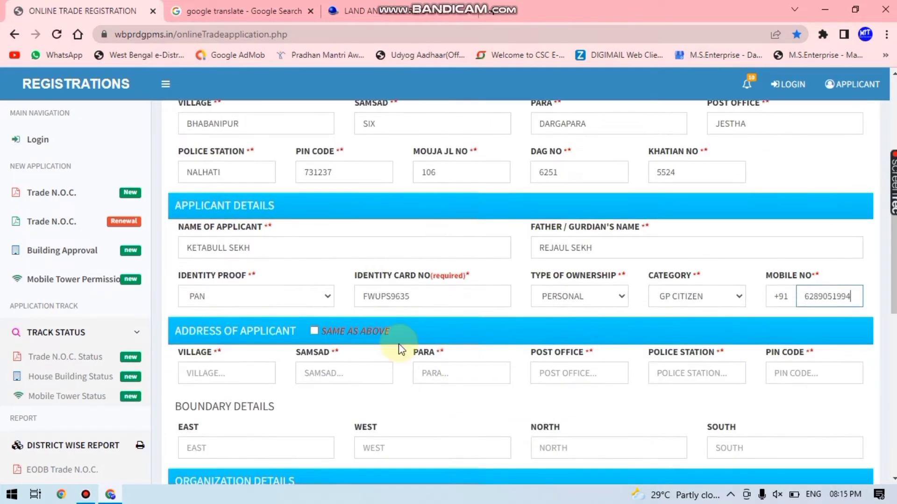
click(314, 331)
Move past the copied applicant address down to the EAST boundary field
scroll(394, 347, down, 1)
scroll(394, 347, down, 1)
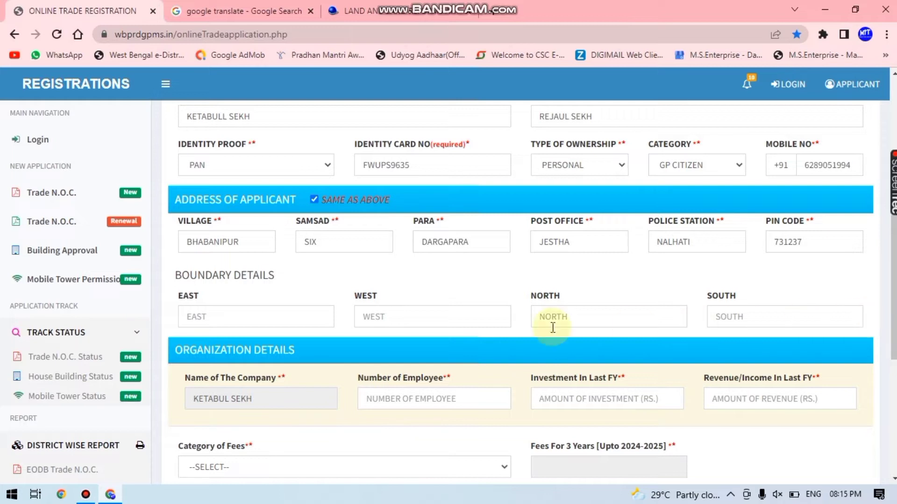
click(216, 316)
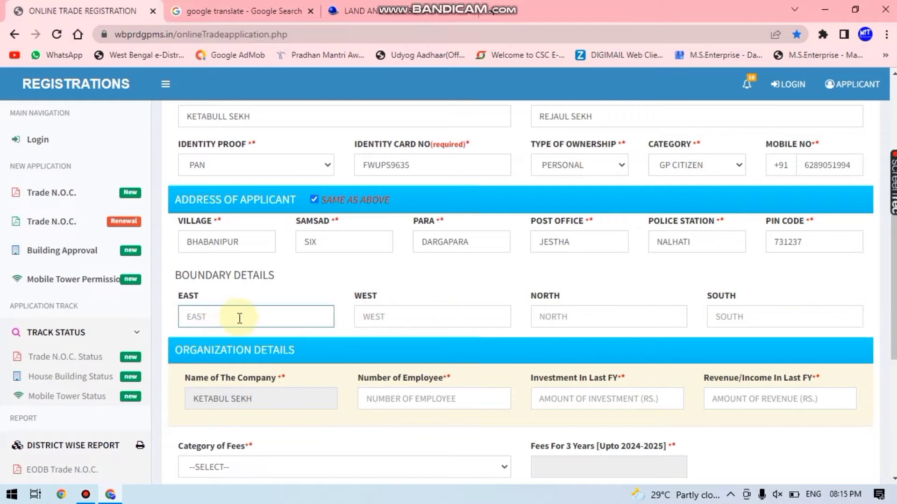
Fill the EAST, WEST, NORTH and SOUTH boundaries with the neighbouring house names
scroll(242, 318, down, 3)
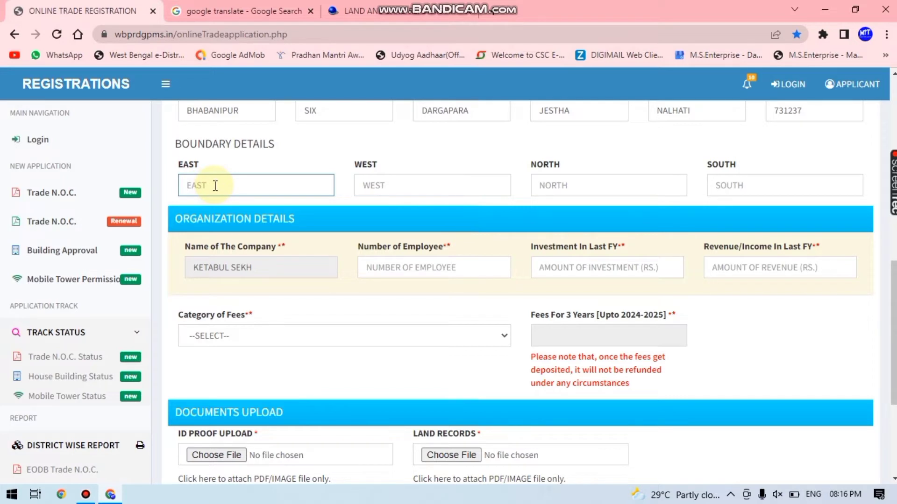
key(Tab)
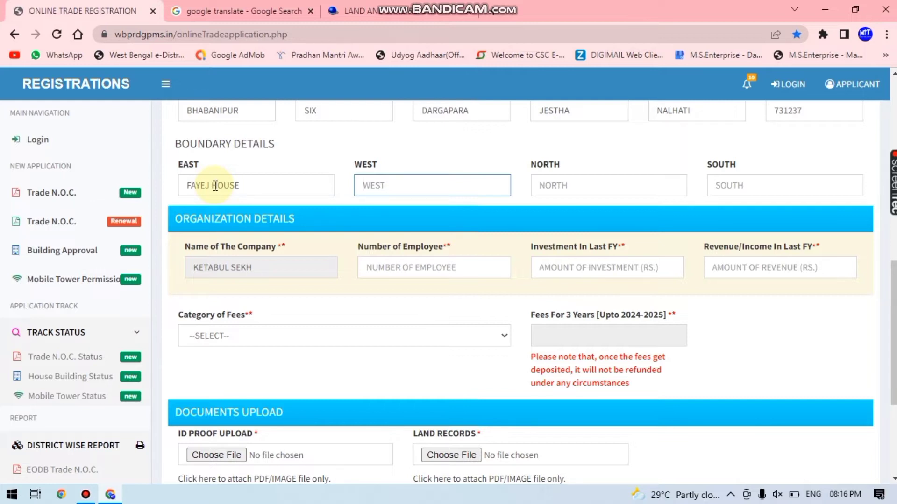
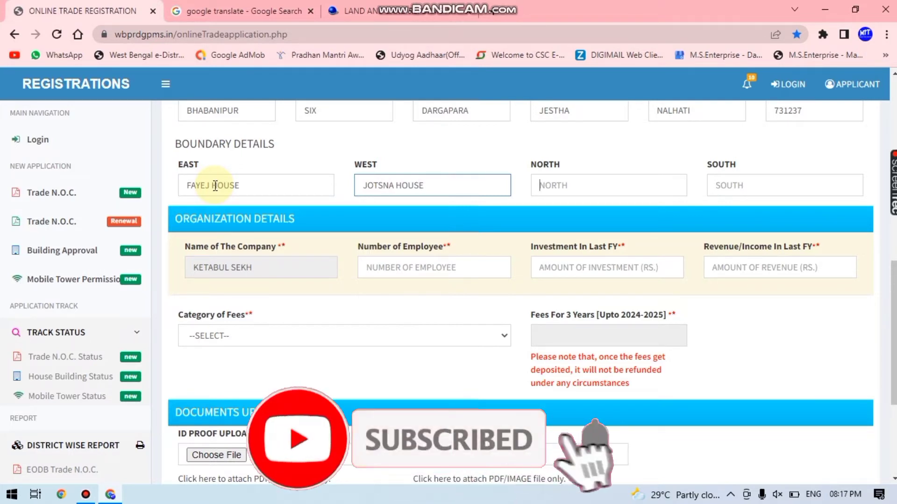
key(Tab)
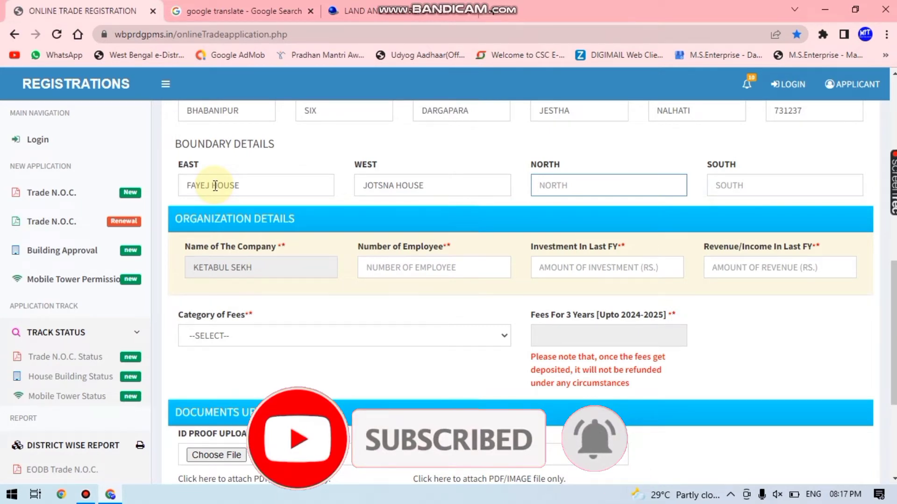
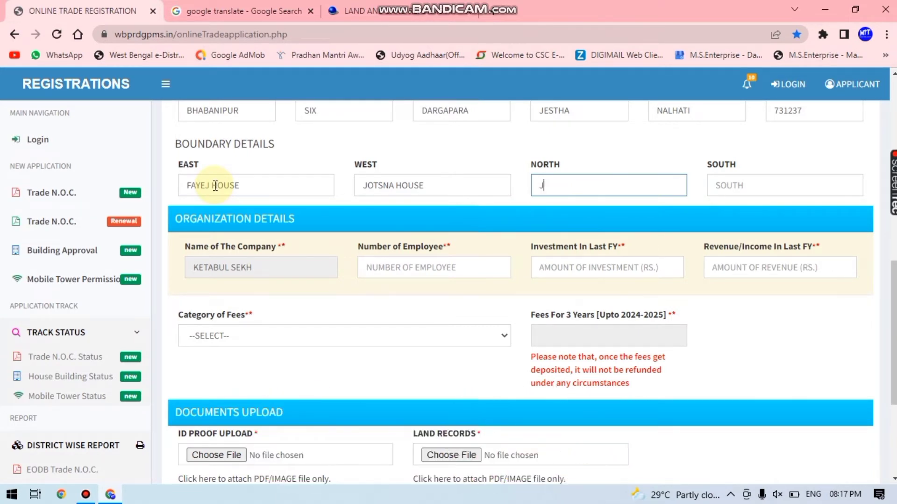
key(Tab)
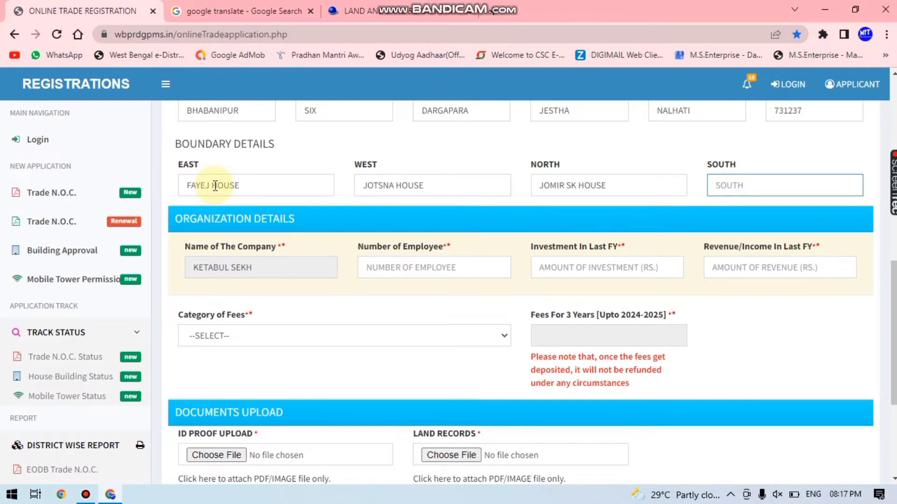
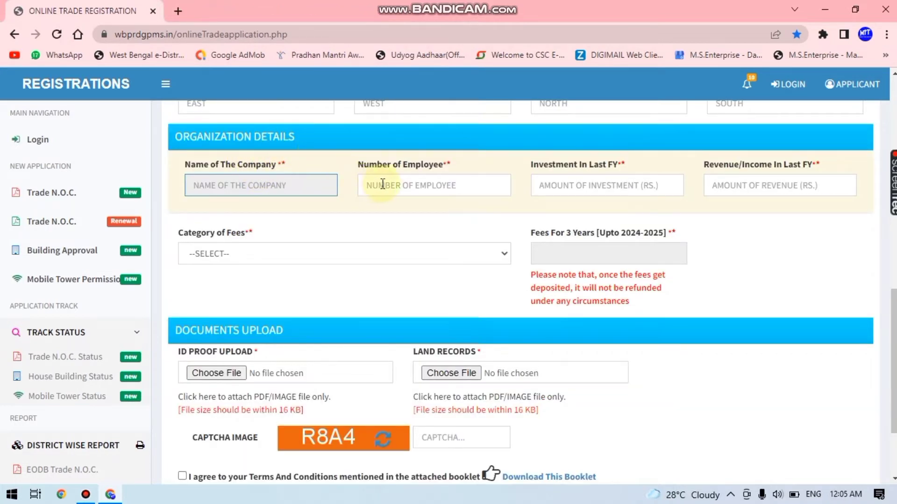
Enter 14 employees, 200000 last-year investment and 20000 last-year revenue
click(402, 182)
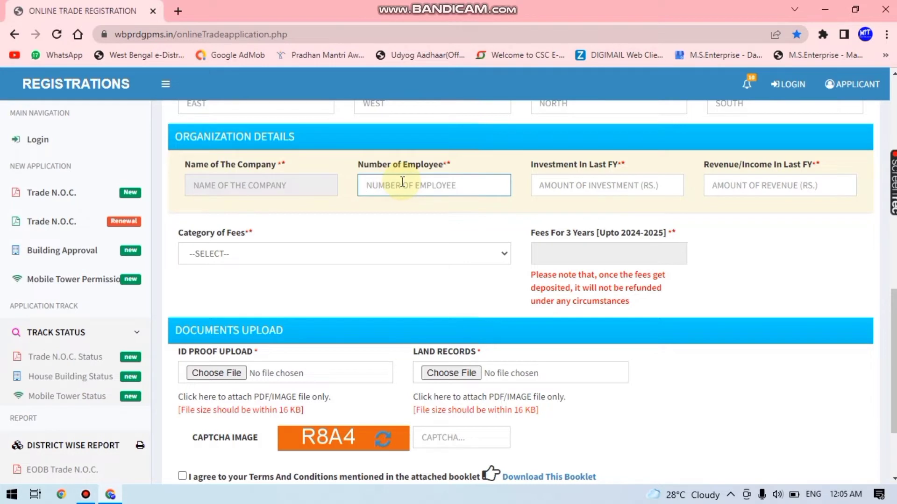
text(14)
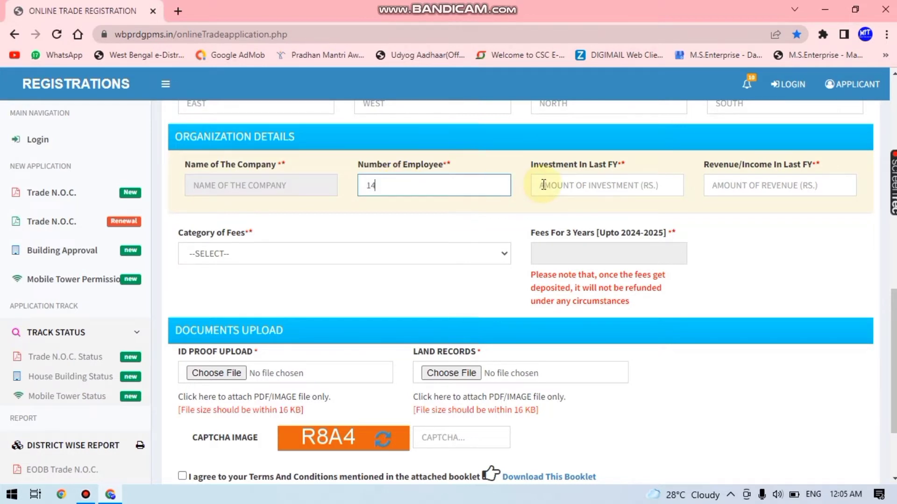
click(545, 185)
text(200000)
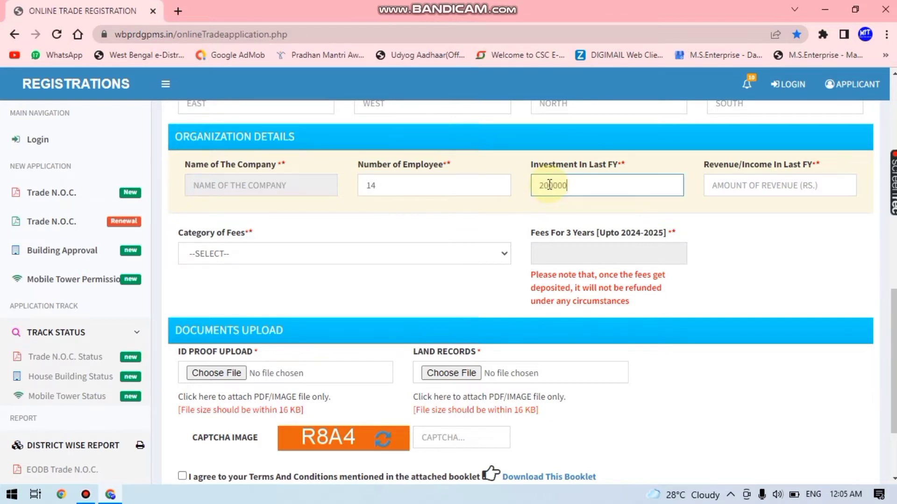
click(729, 189)
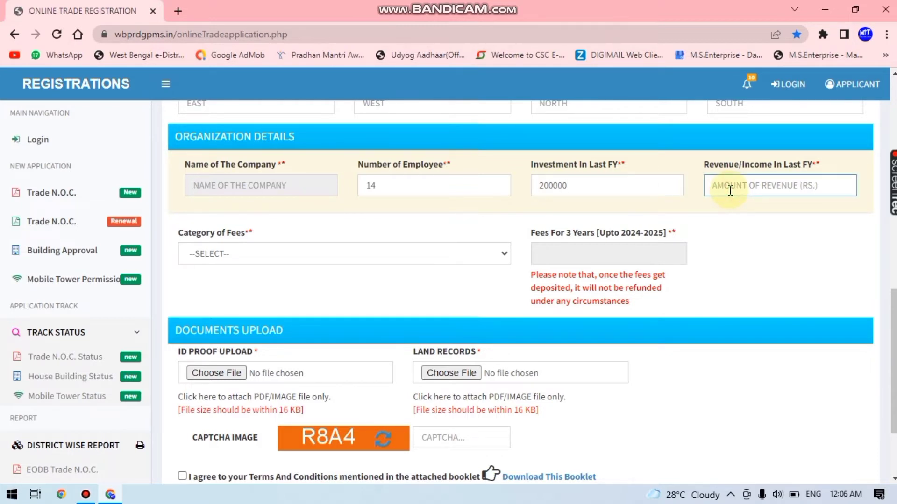
text(20000)
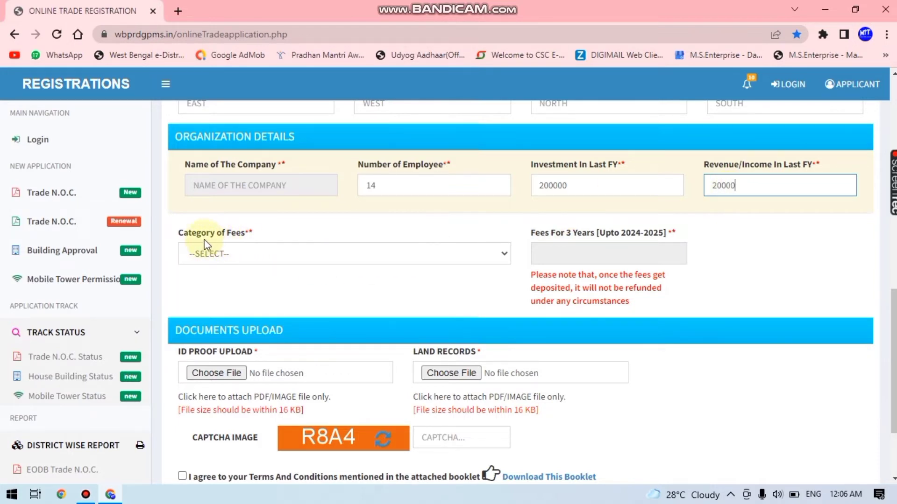
click(225, 253)
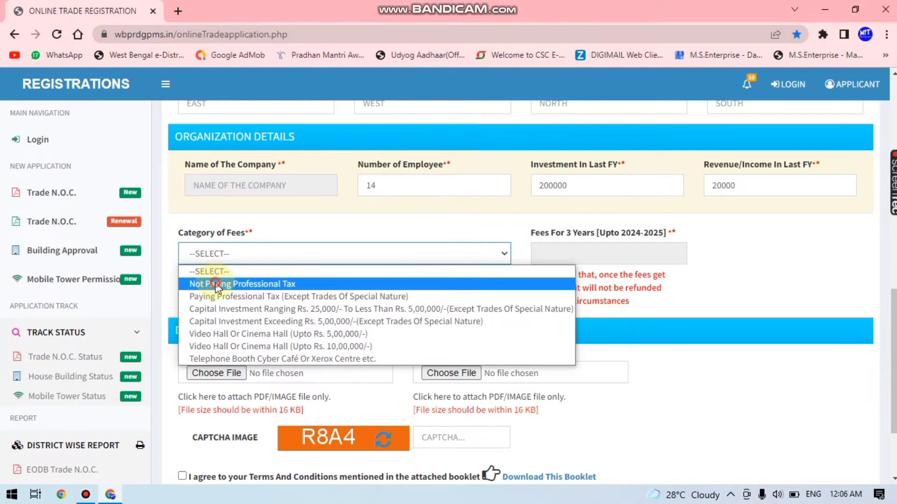
Change the fee category from Not Paying Professional Tax to Paying Professional Tax (Except Trades Of Special Nature), giving 750.00 fees
click(215, 283)
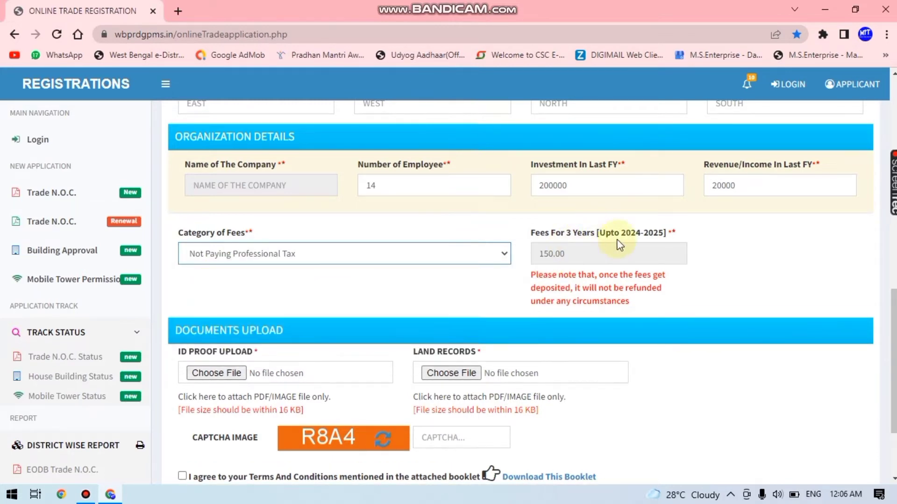
click(373, 260)
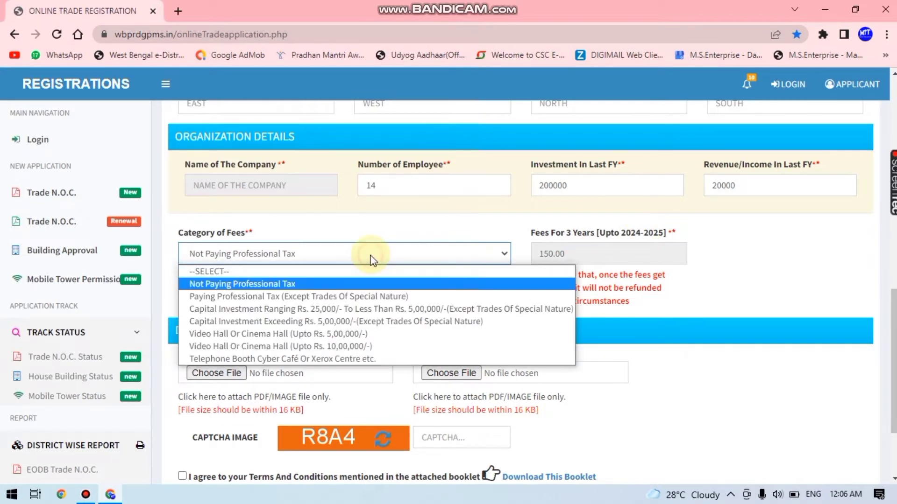
click(344, 298)
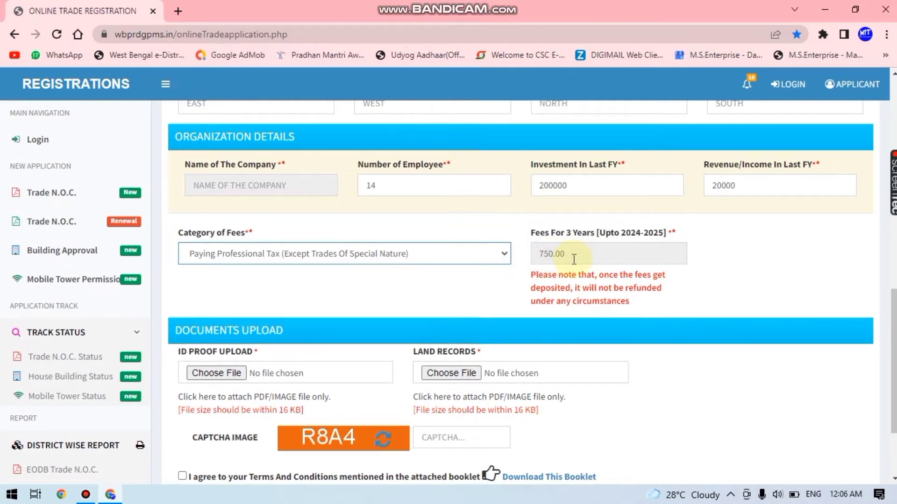
scroll(533, 274, down, 1)
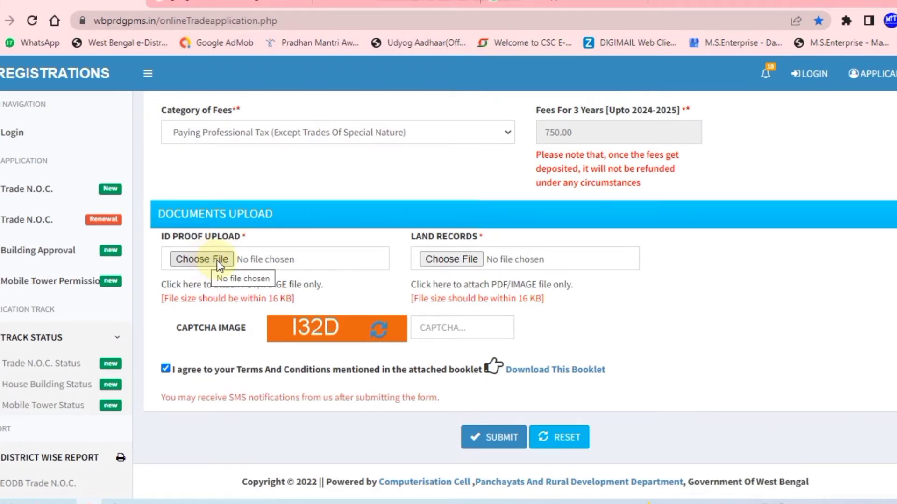
Attach 1111111.jpg as the ID proof document
click(216, 260)
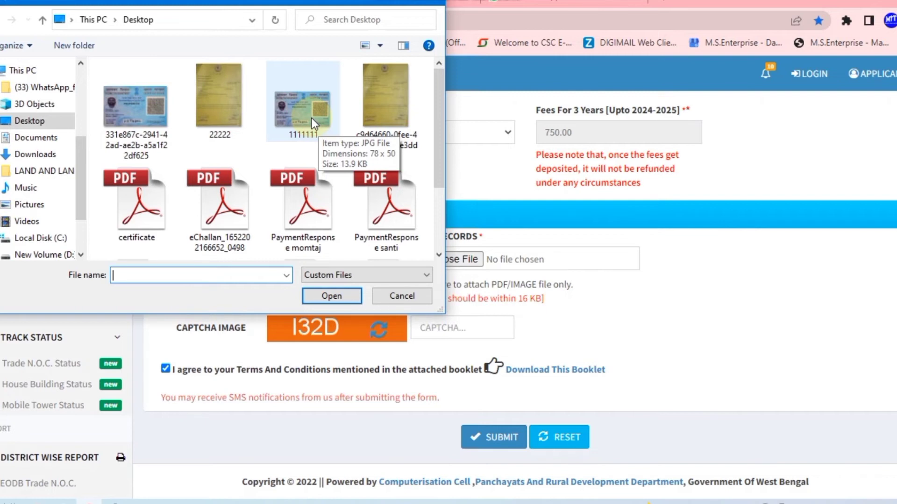
click(312, 117)
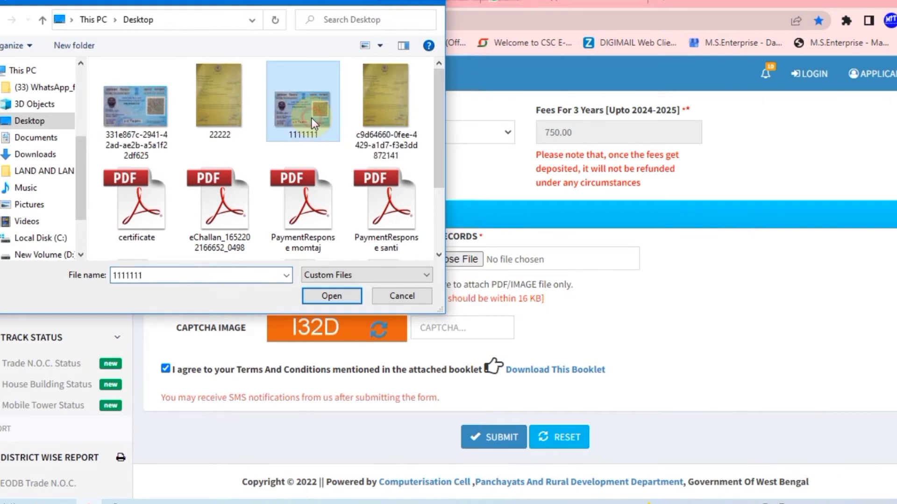
click(326, 296)
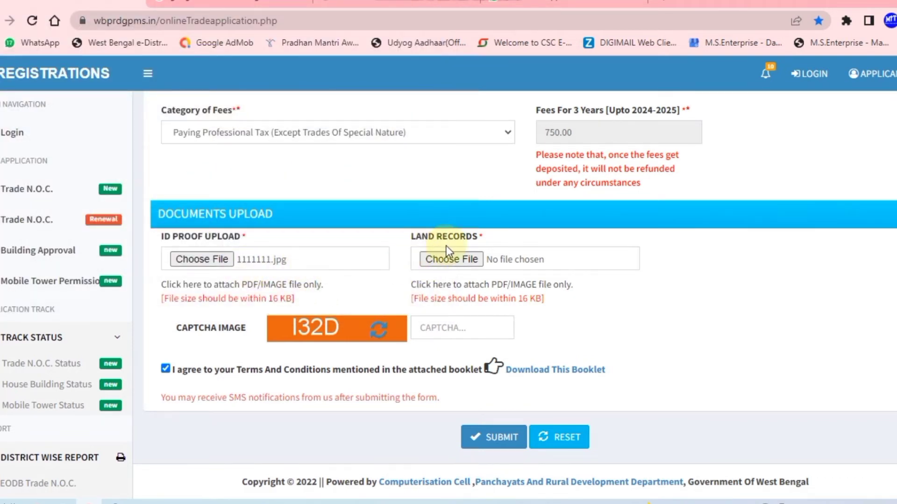
Attach 22222.jpg as the land records document
click(445, 262)
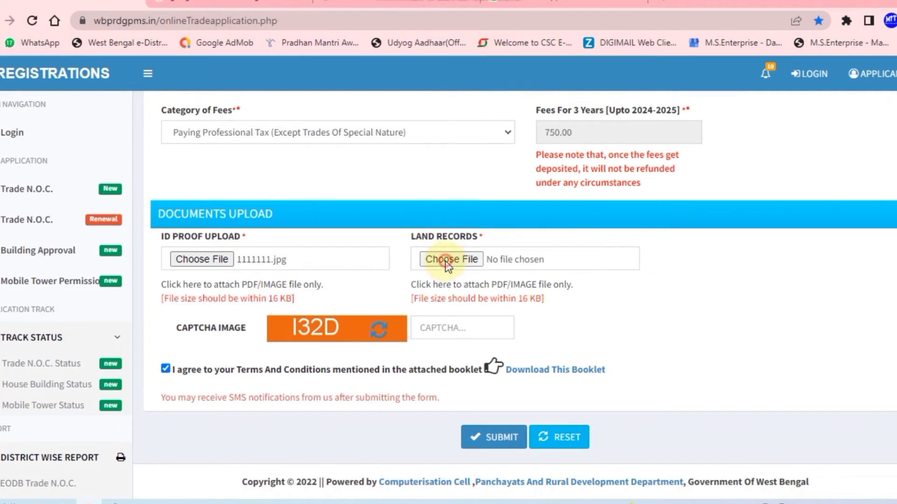
click(445, 260)
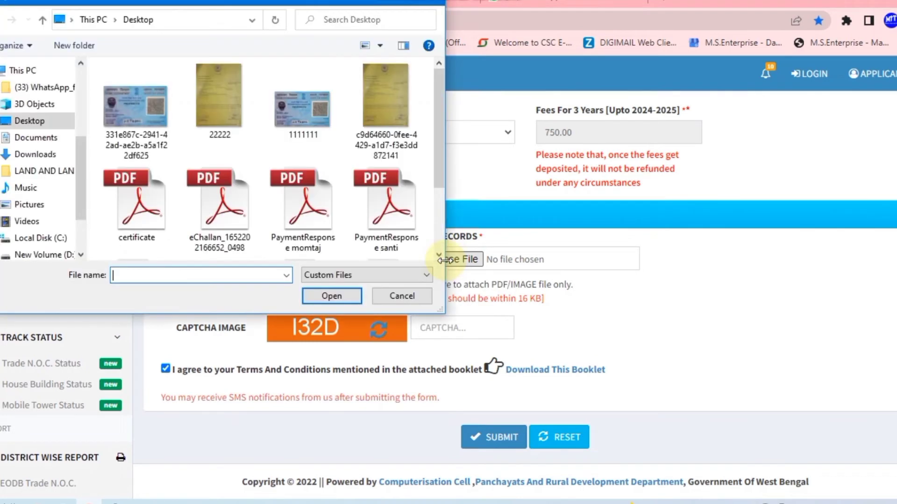
click(224, 117)
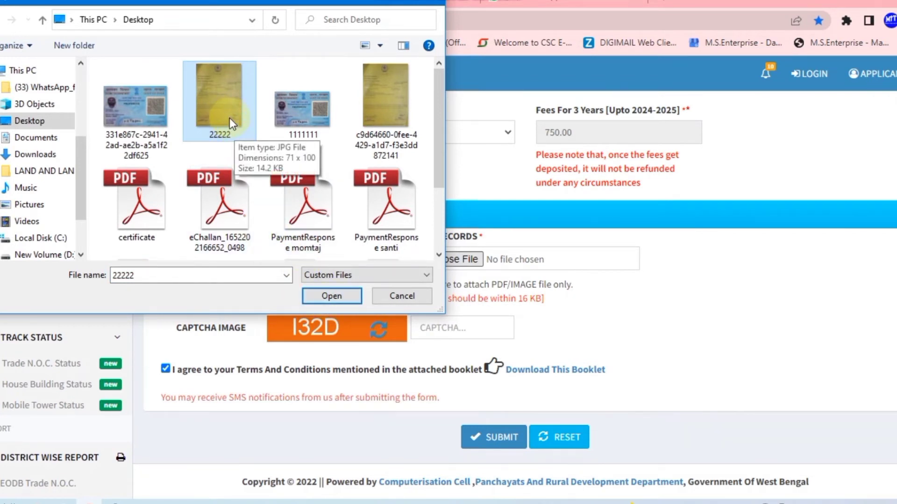
click(329, 293)
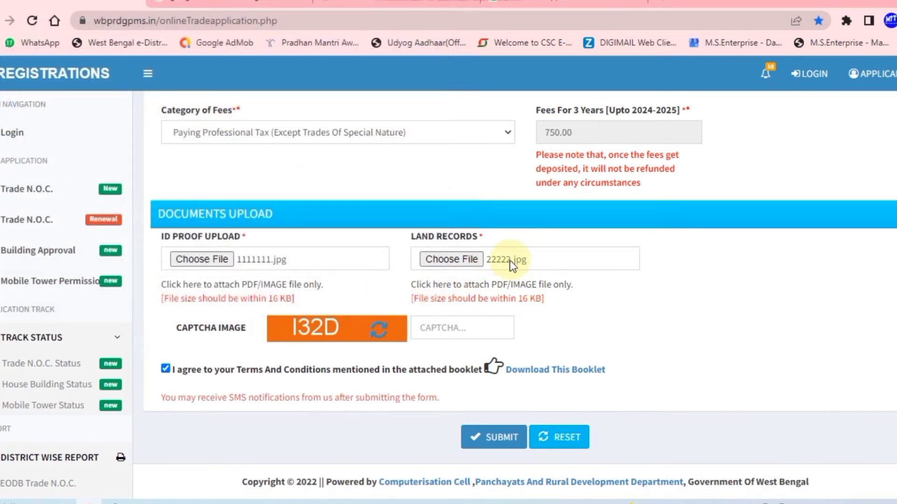
click(432, 328)
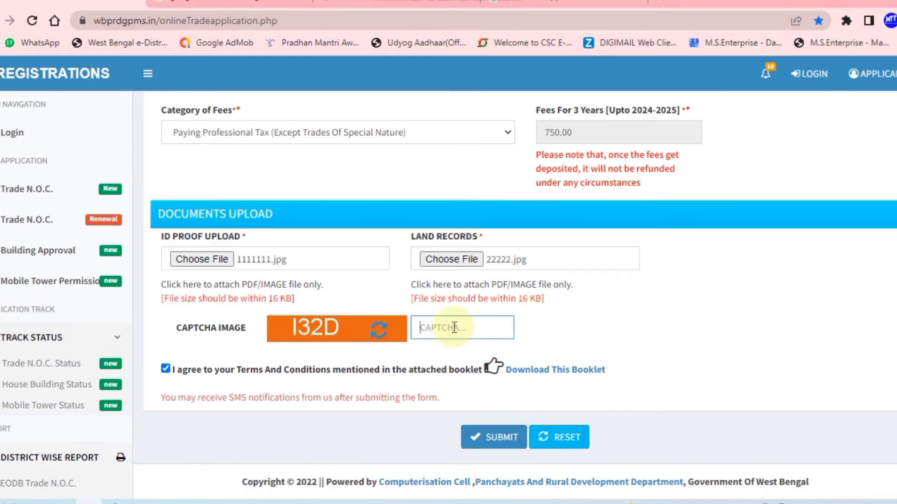
Refresh the captcha, enter the new code 9YWK, and tick the I agree terms checkbox
click(384, 325)
click(434, 332)
text(9)
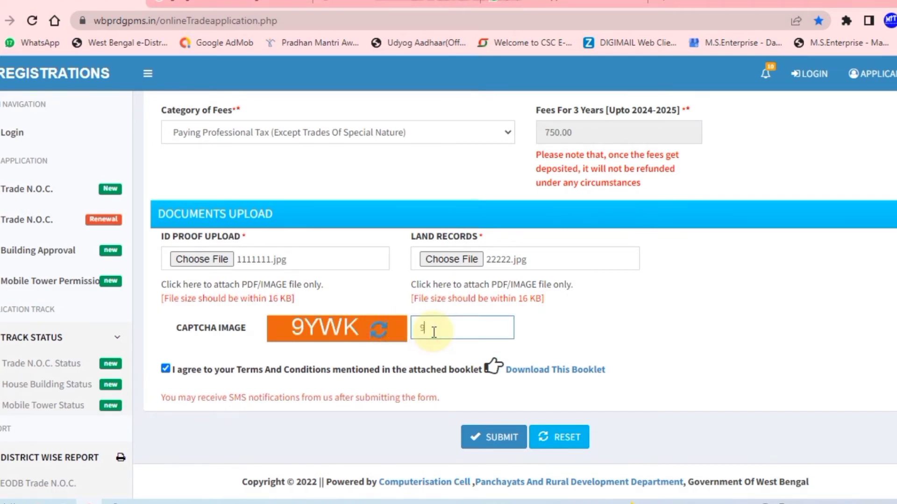
text(YWK)
click(166, 369)
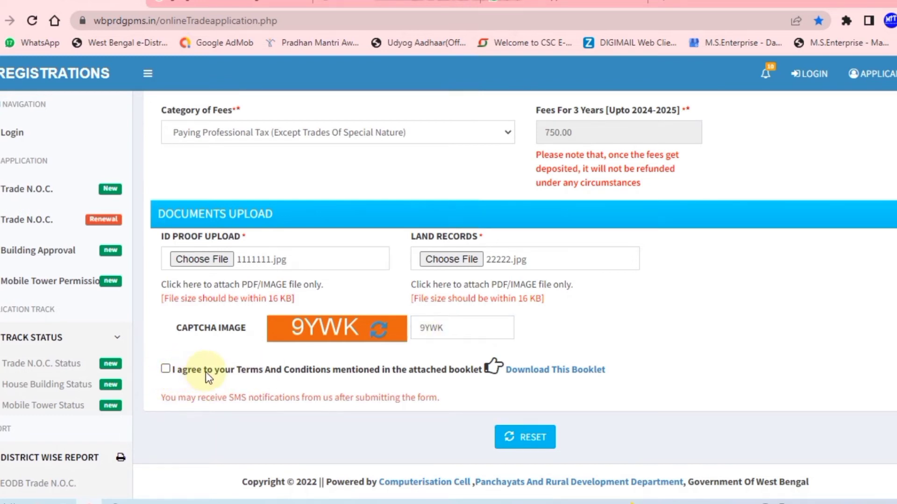
click(166, 370)
click(514, 437)
scroll(594, 399, up, 6)
Add the missing letter 'L' to the Name of Trade, then return to the SUBMIT button
scroll(598, 396, up, 5)
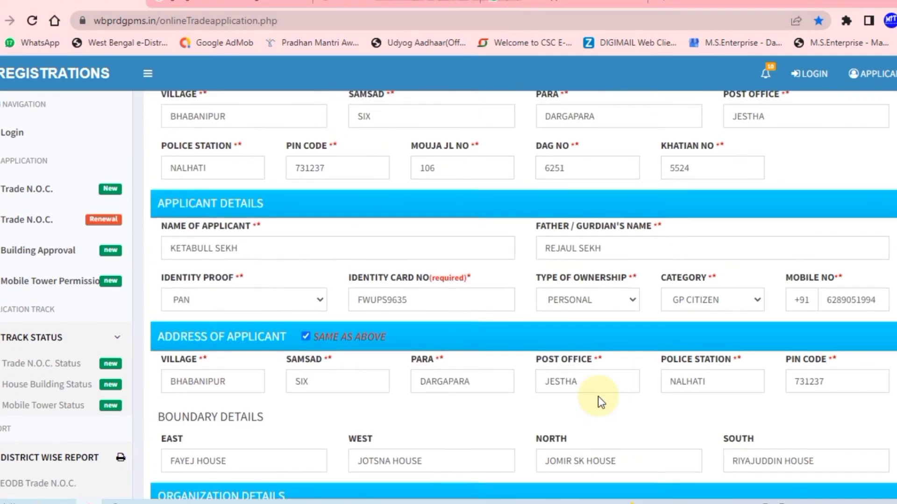
scroll(598, 396, up, 6)
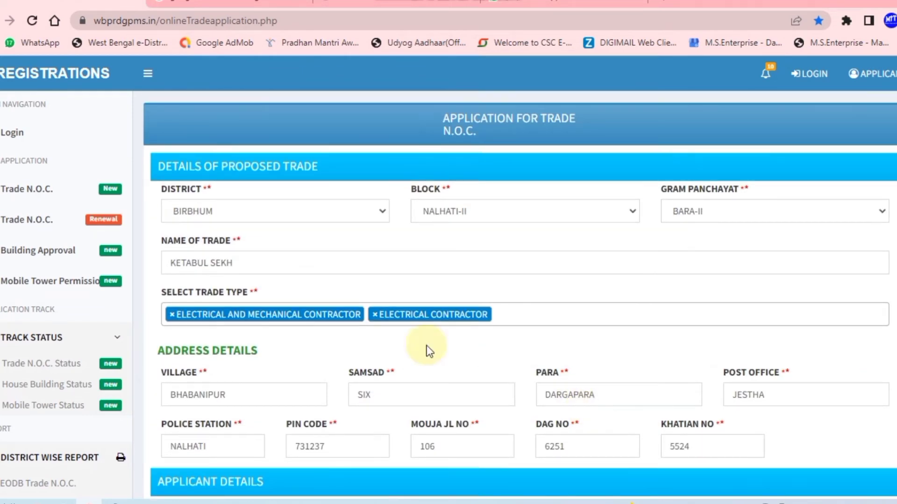
click(208, 262)
text(L)
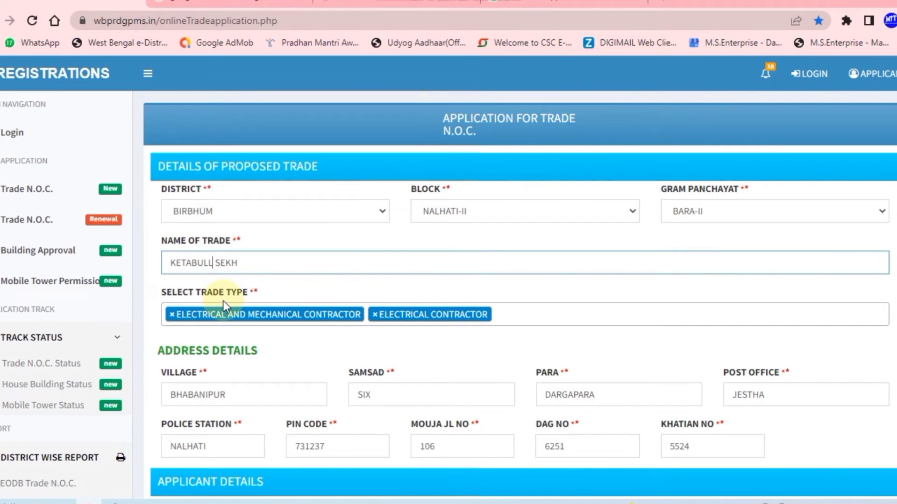
scroll(566, 301, down, 2)
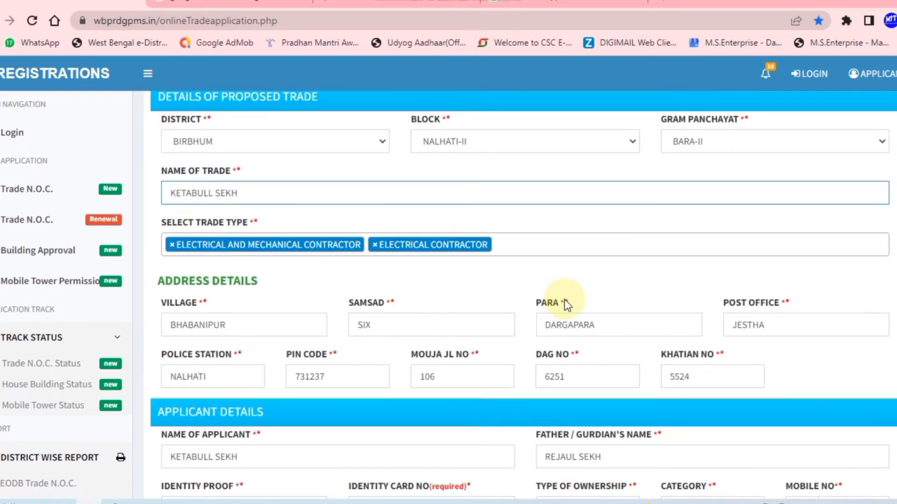
scroll(291, 288, down, 12)
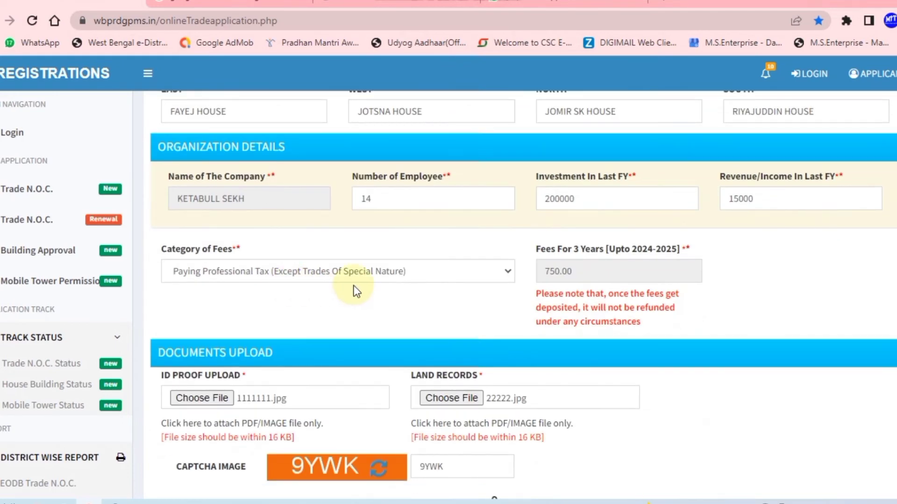
scroll(419, 283, down, 3)
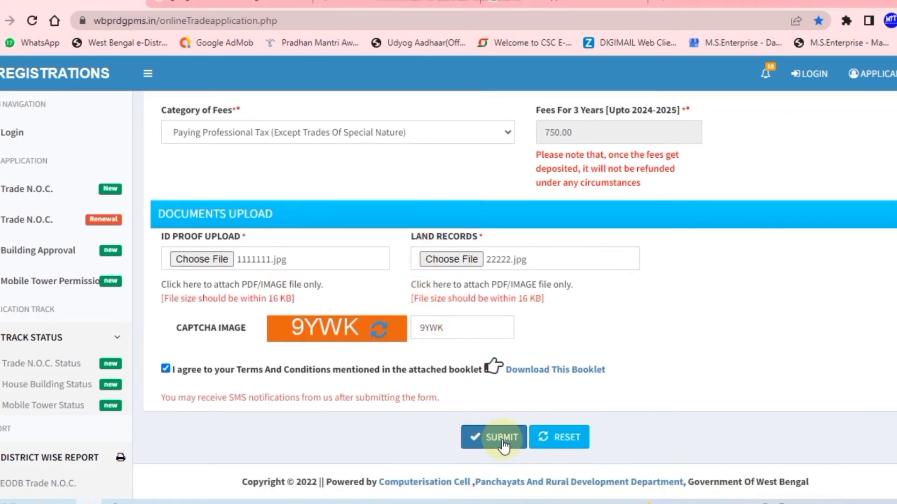
Submit the completed Trade N.O.C. application to get its acknowledgement number
click(500, 439)
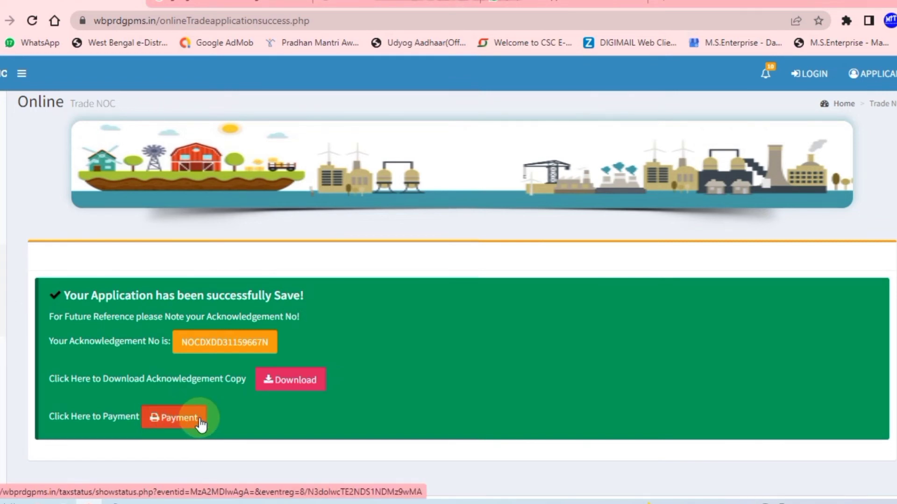
Save the acknowledgement copy to the Desktop as mpdf.pdf and go back to the success page
click(290, 382)
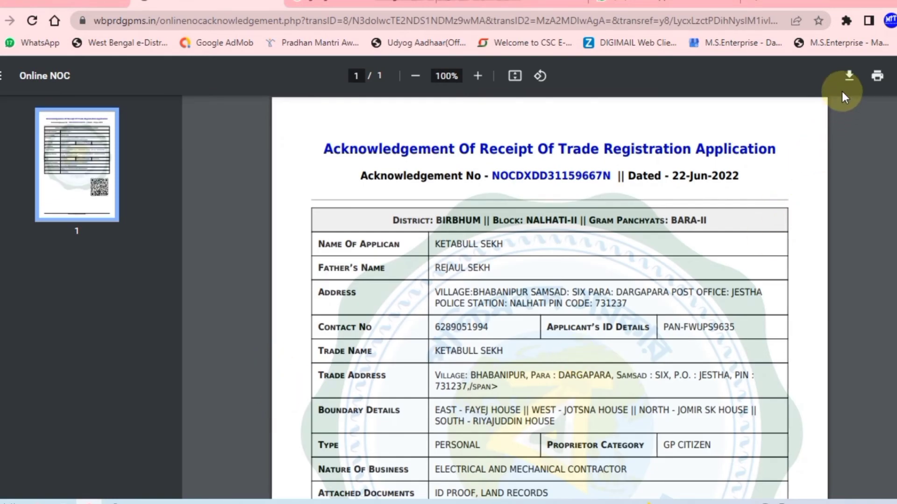
click(845, 83)
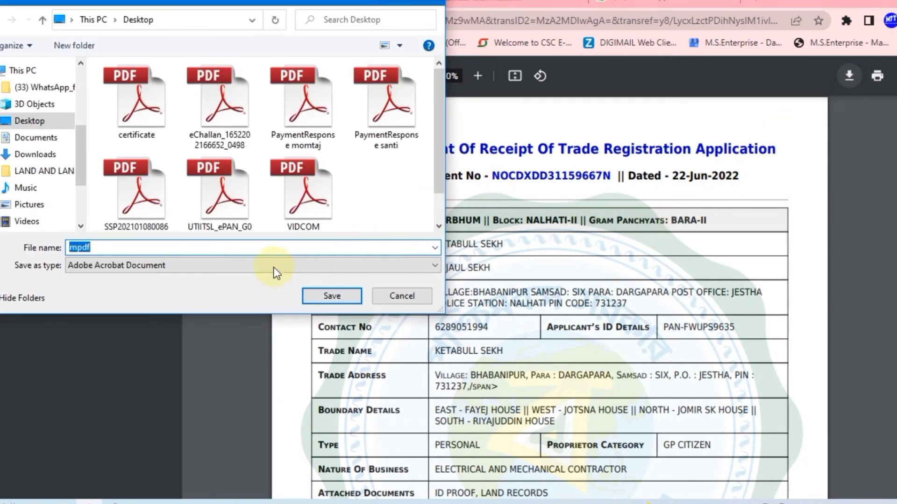
click(18, 122)
click(326, 304)
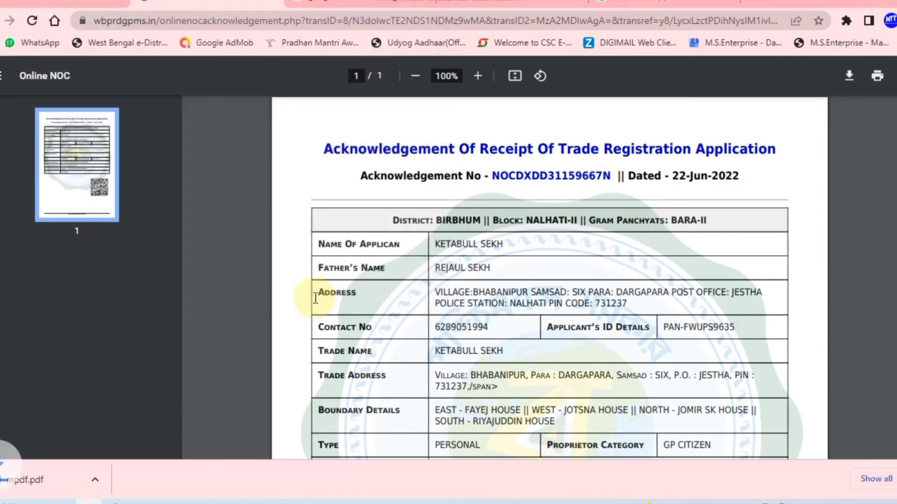
click(35, 6)
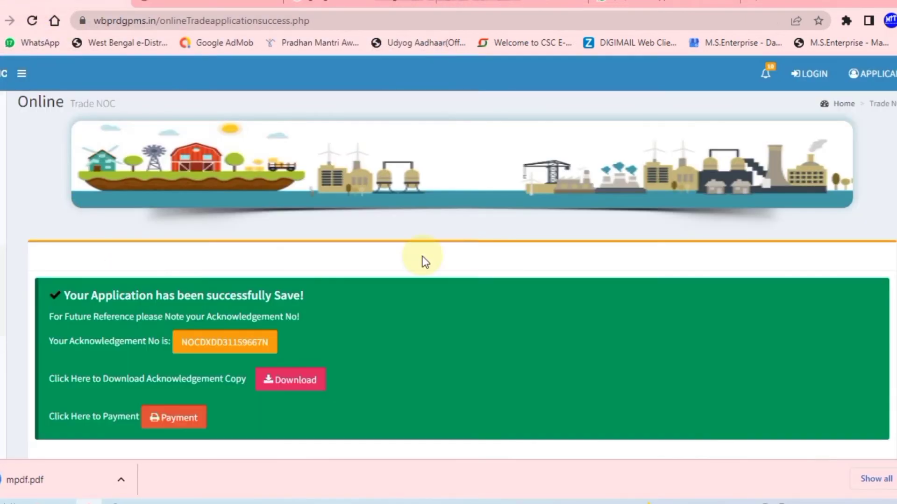
Open the fees page for the 750.00 trade fee and proceed to online payment
scroll(420, 260, down, 1)
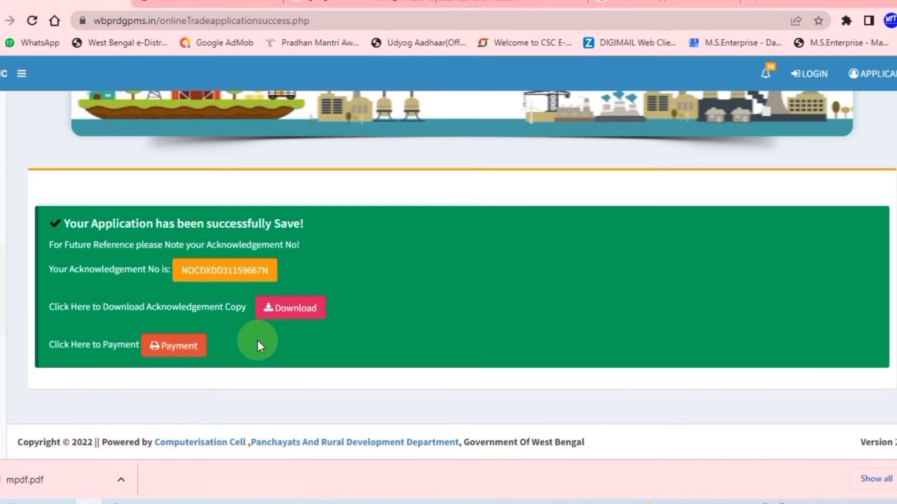
click(175, 356)
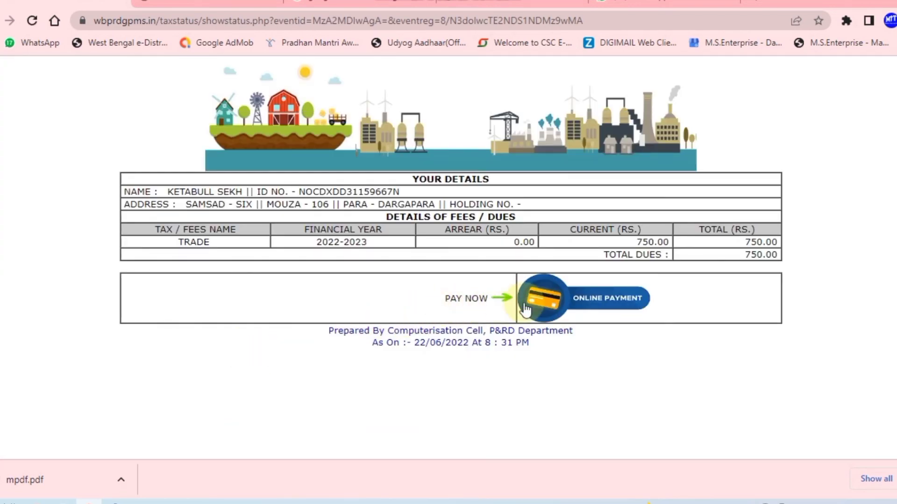
click(609, 304)
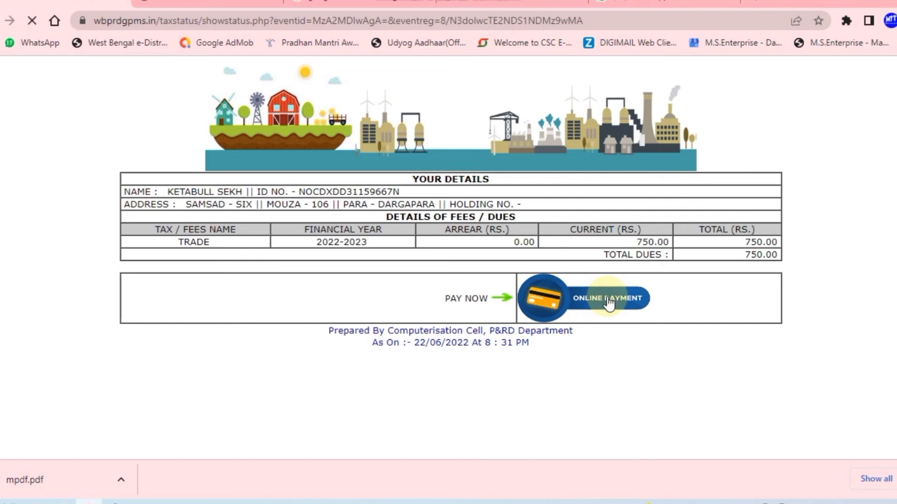